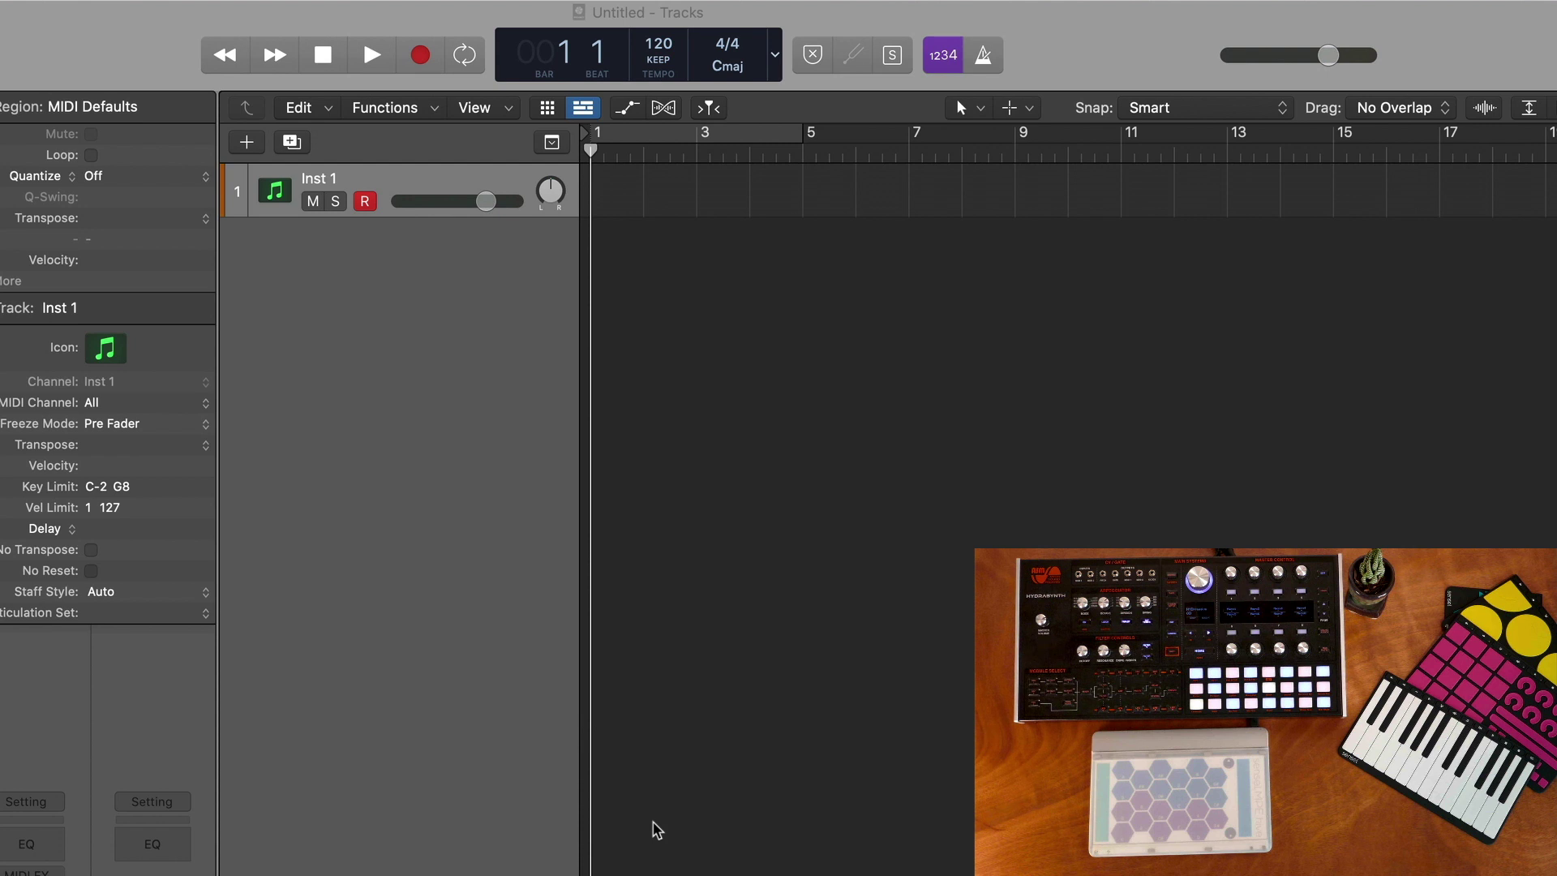
# Delete Inst 1 and create a software instrument track with the stereo External Instrument plug-in
pyautogui.click(435, 168)
pyautogui.press('super+BackSpace')
pyautogui.press('alt+super+n')
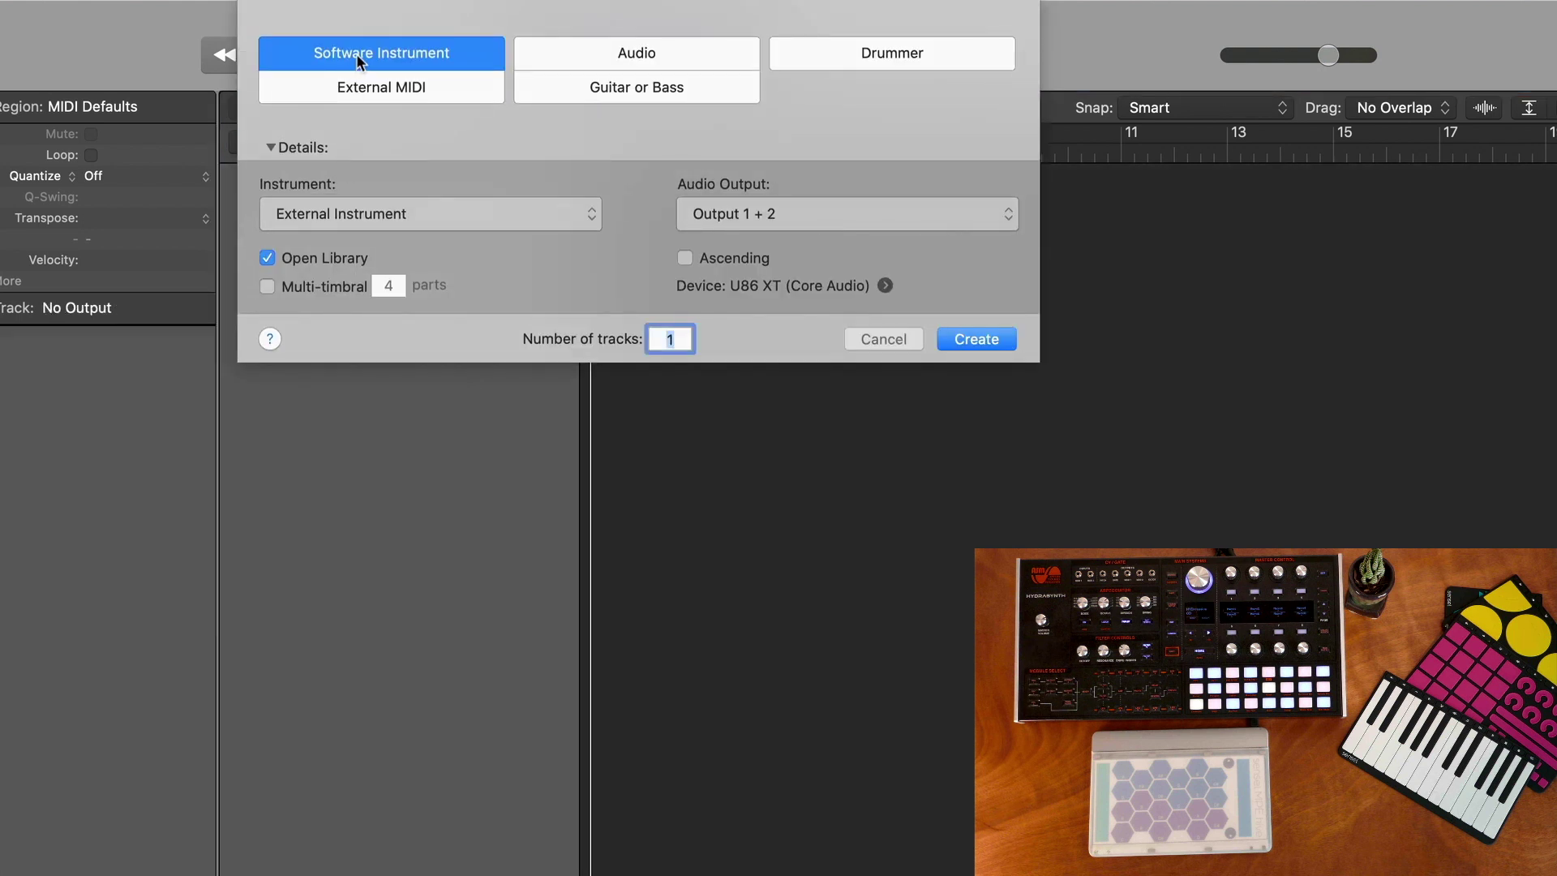
pyautogui.click(370, 218)
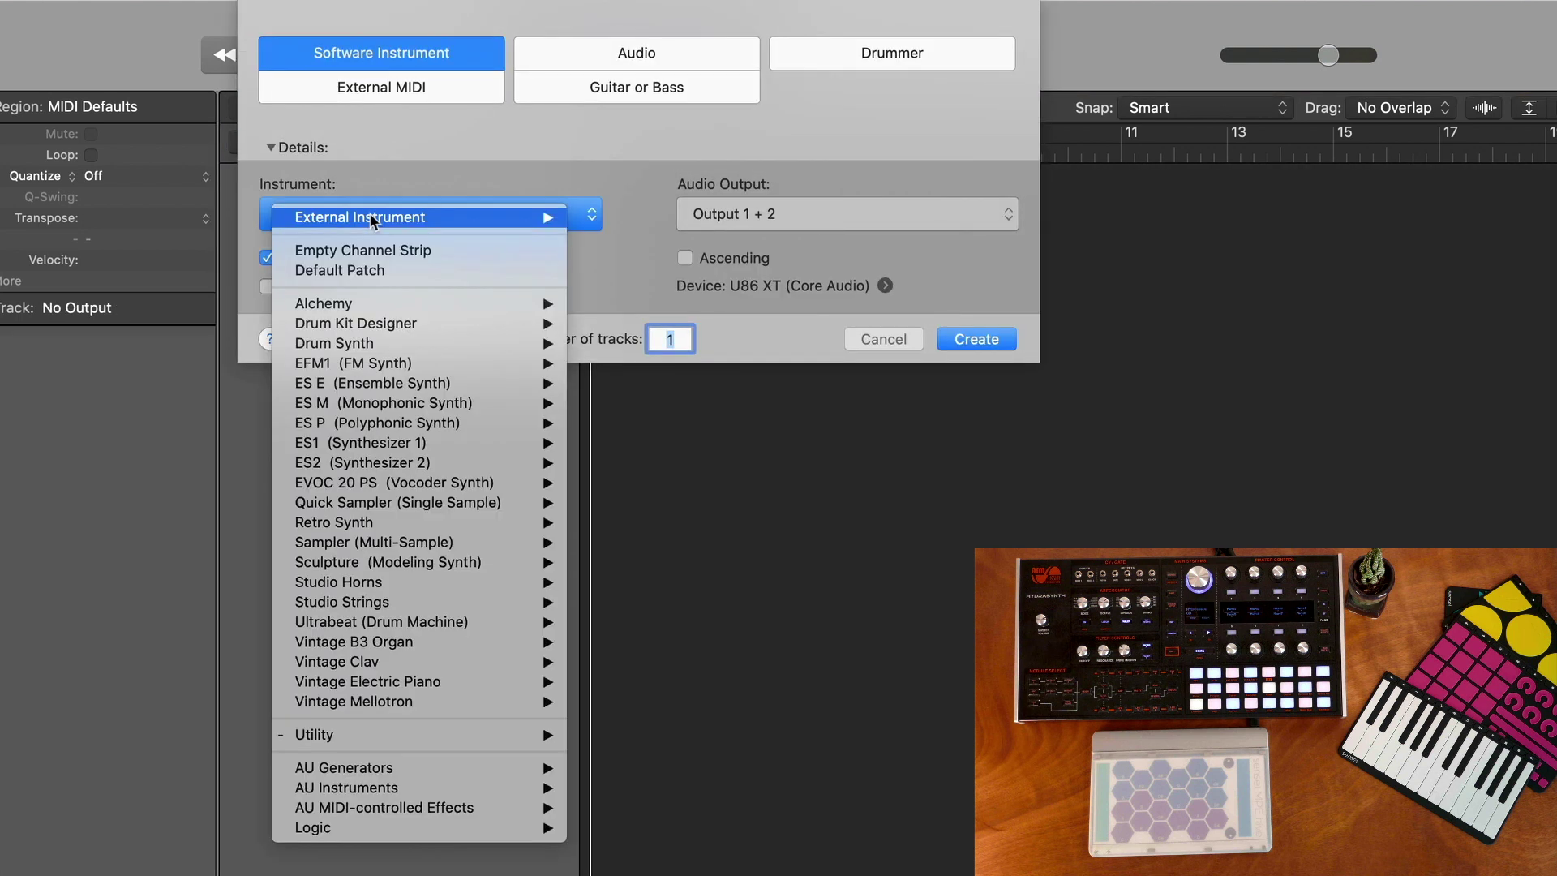
pyautogui.moveTo(378, 744)
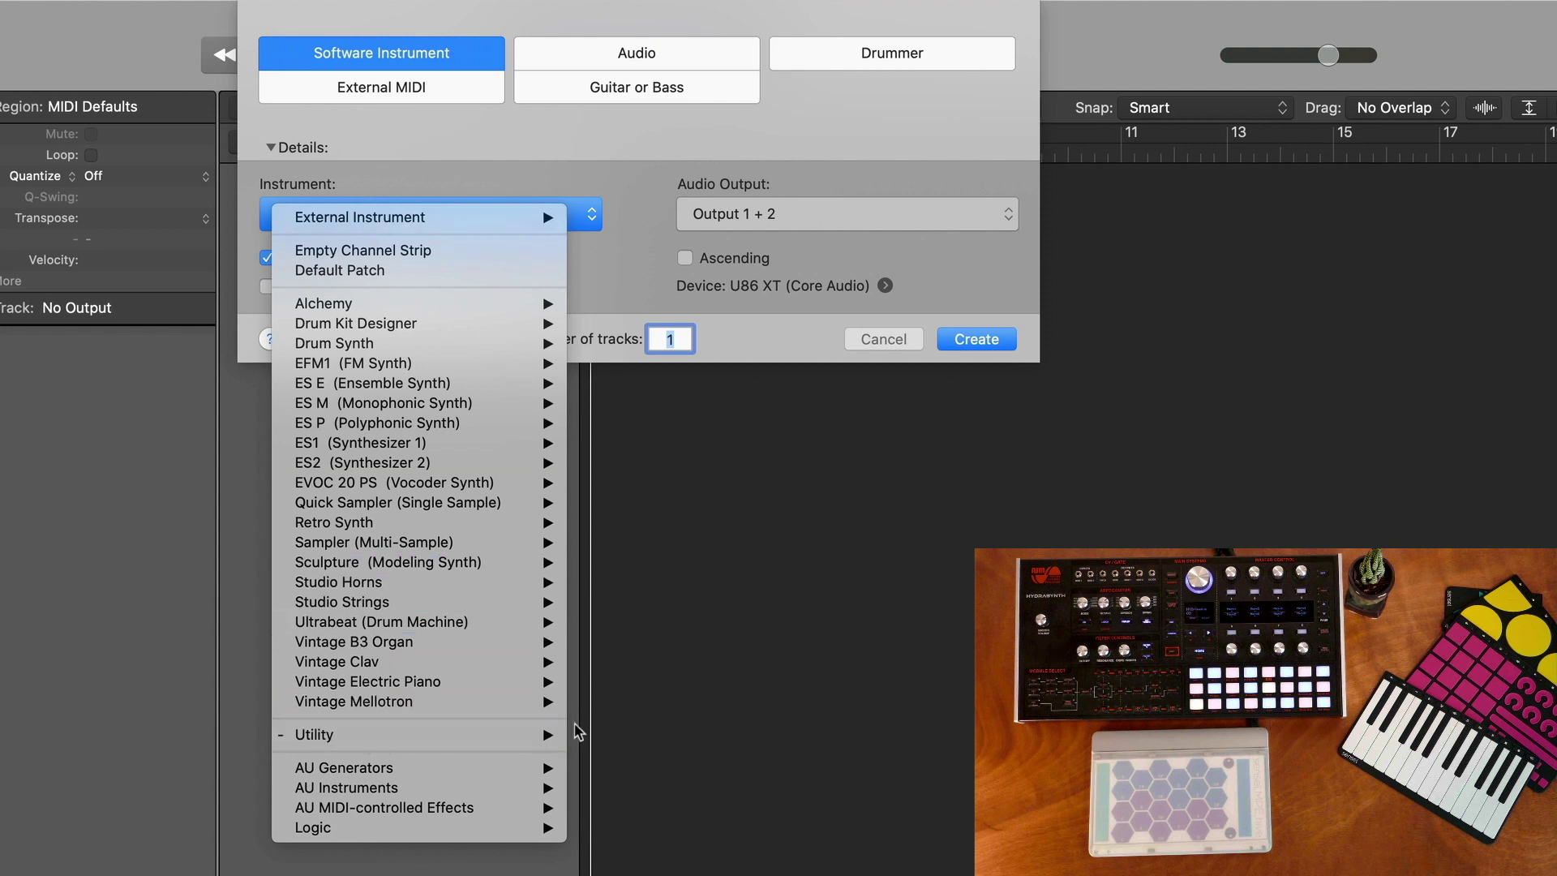
pyautogui.moveTo(663, 737)
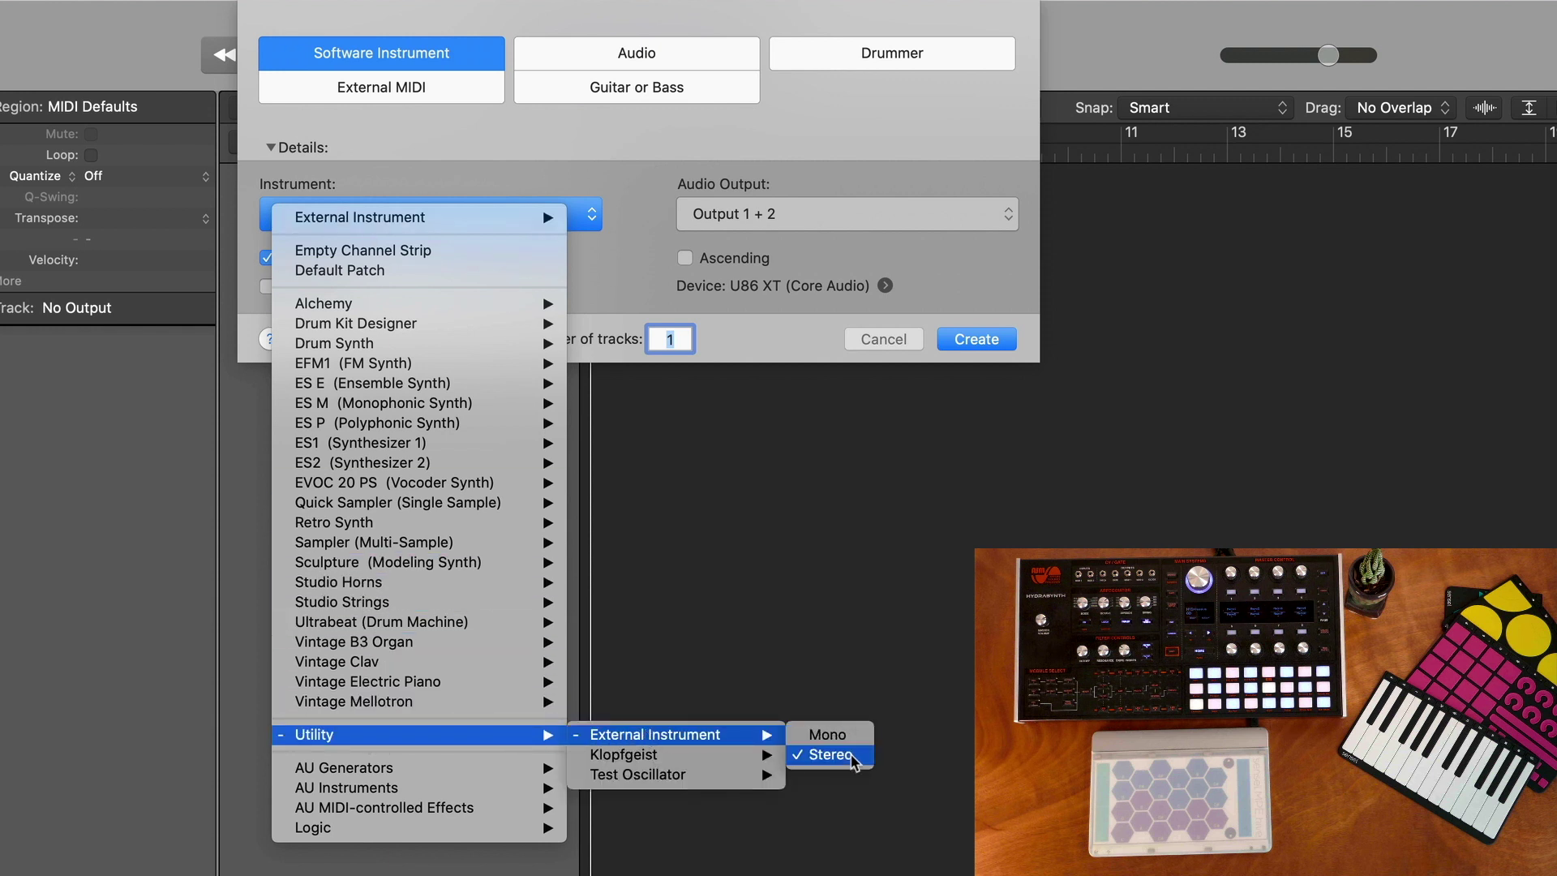
pyautogui.click(829, 756)
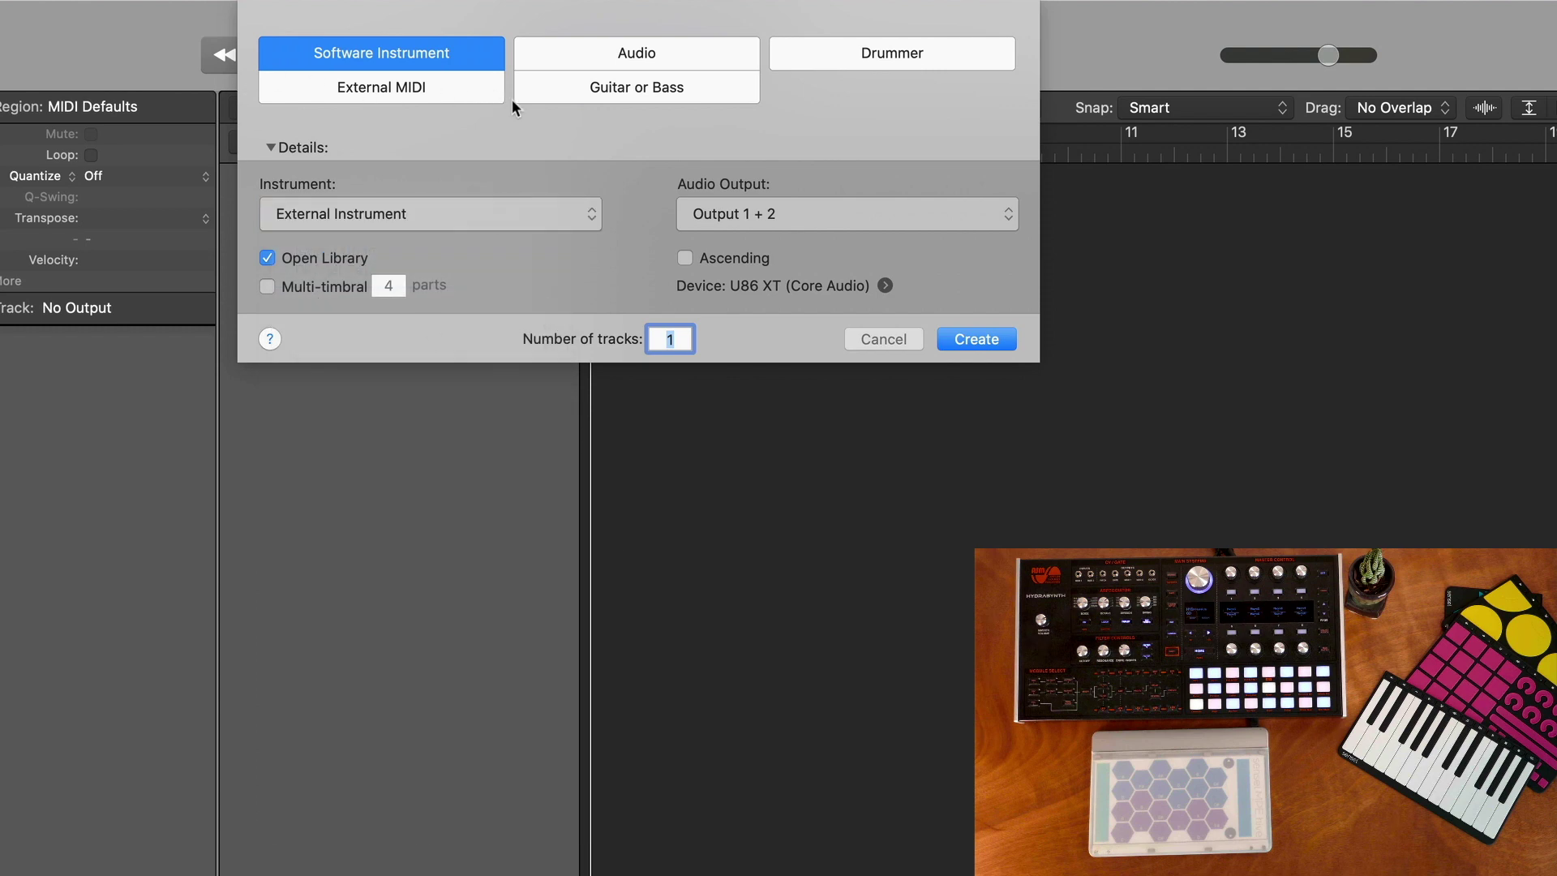
pyautogui.click(967, 338)
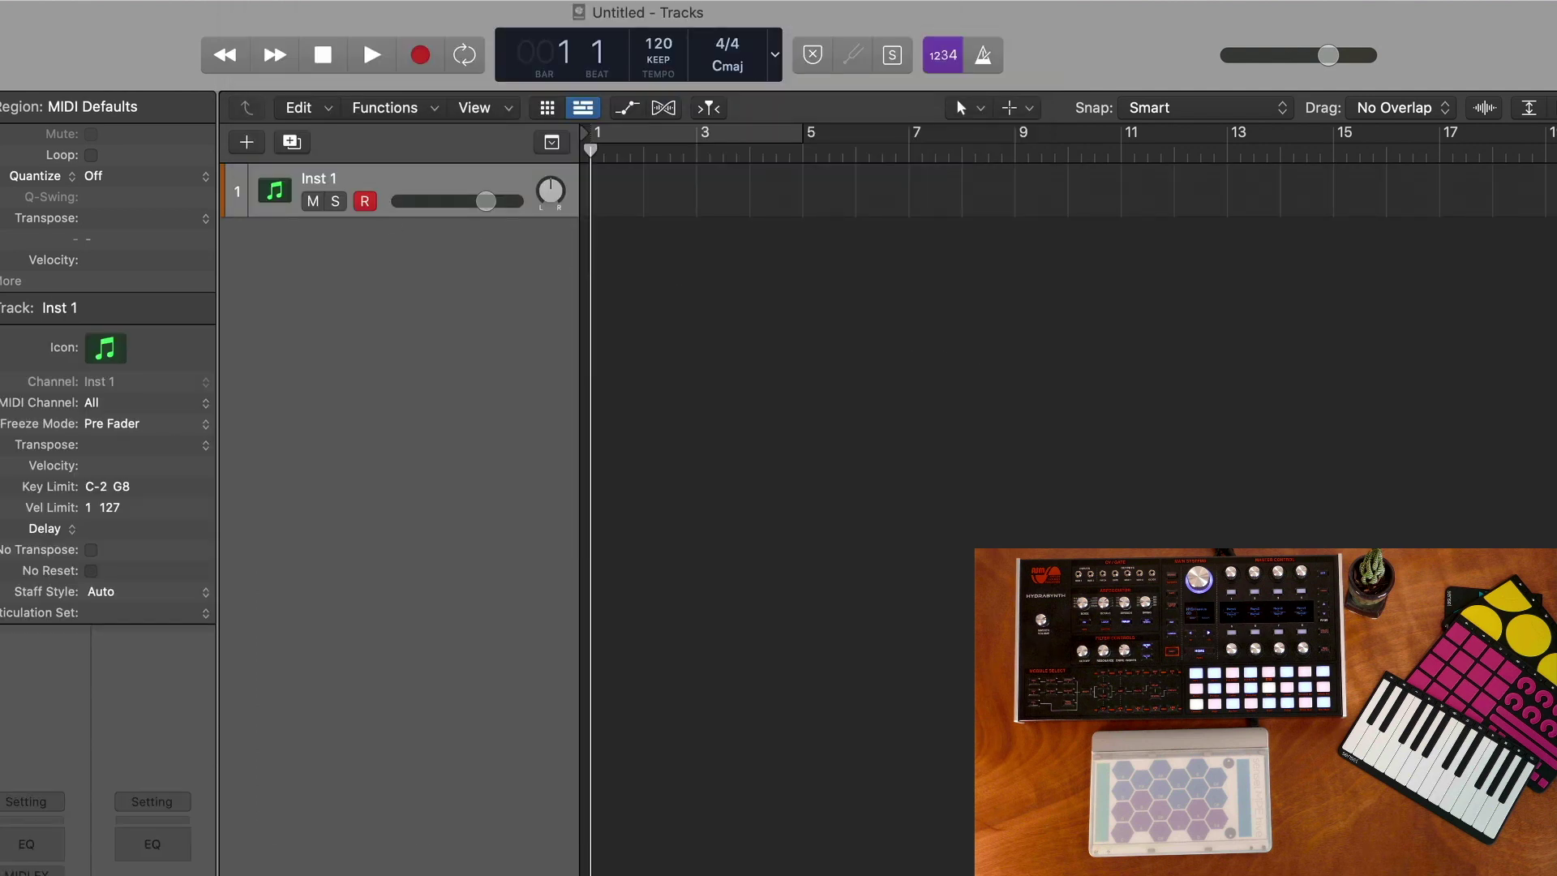
# Set the External Instrument to MIDI destination HYDRASYNTH DR, channel All, and input 3-4
pyautogui.click(63, 634)
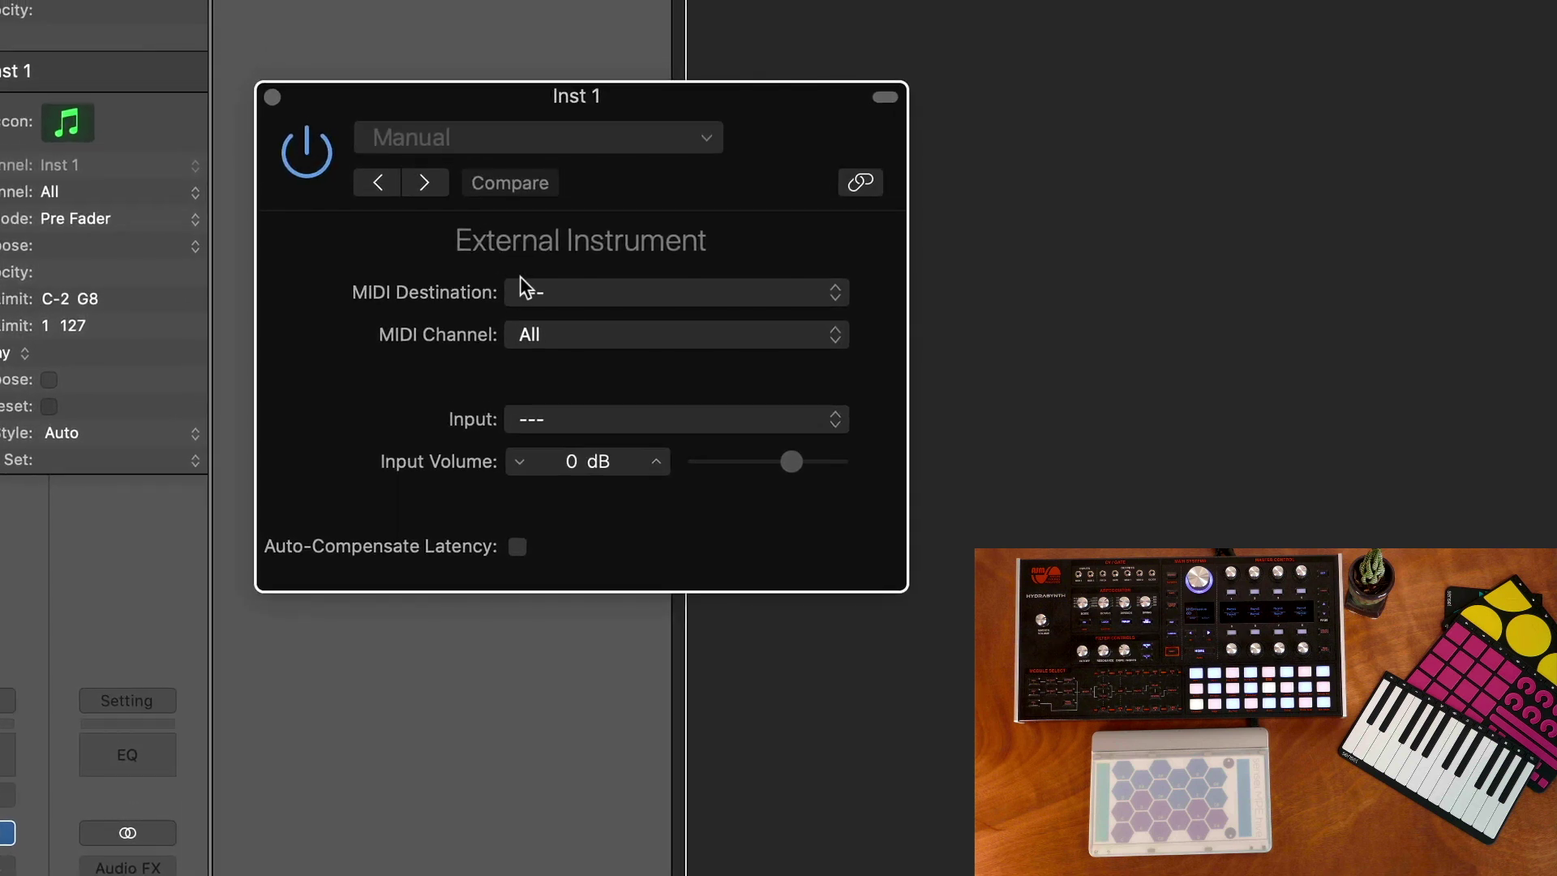
pyautogui.click(531, 291)
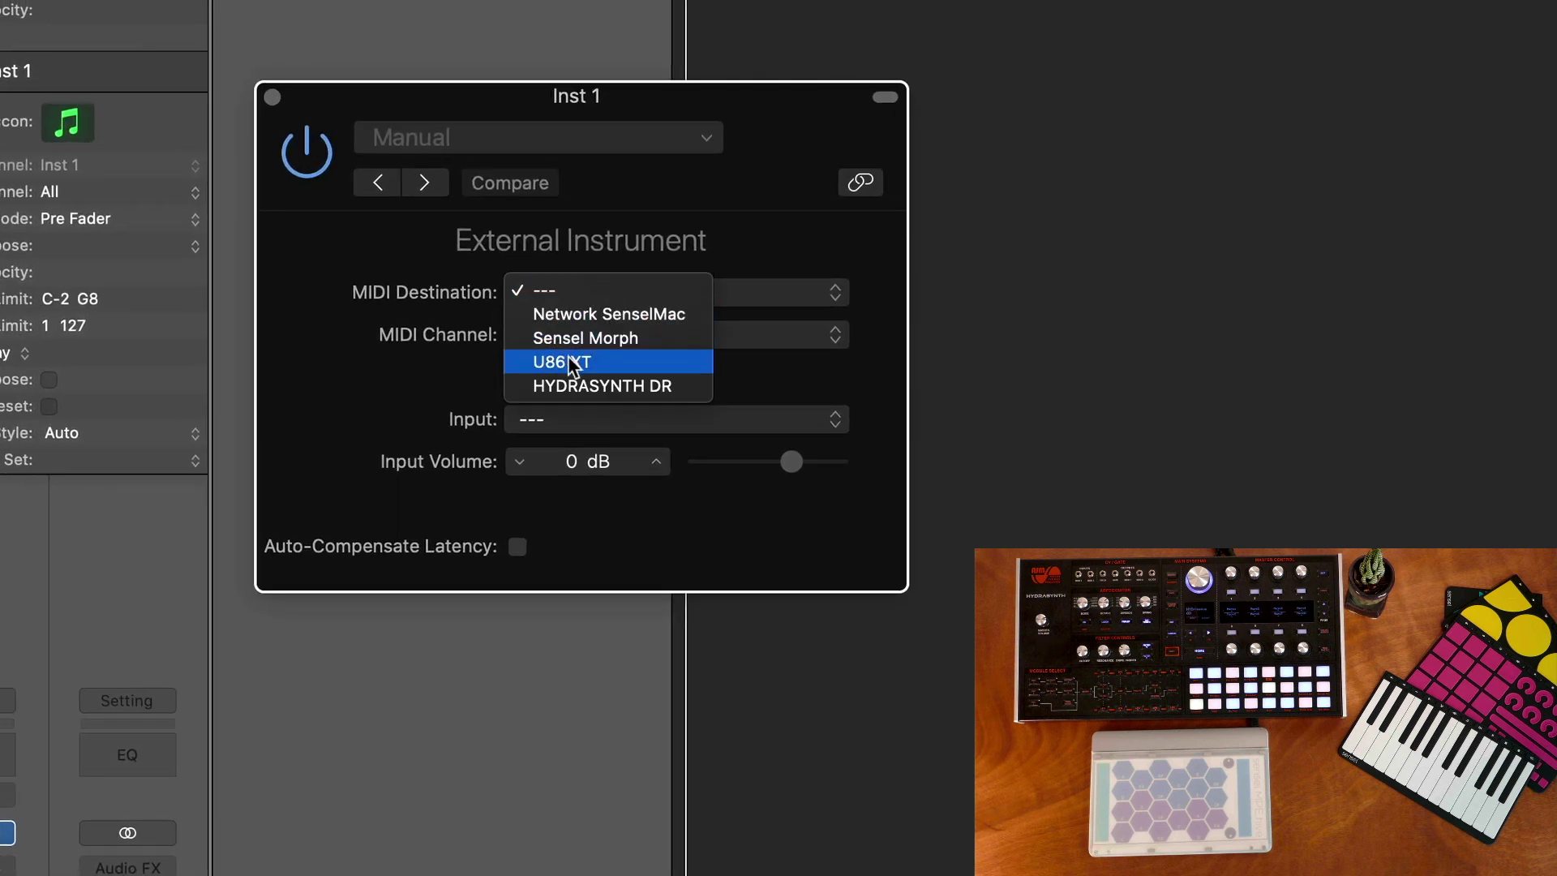
pyautogui.click(587, 387)
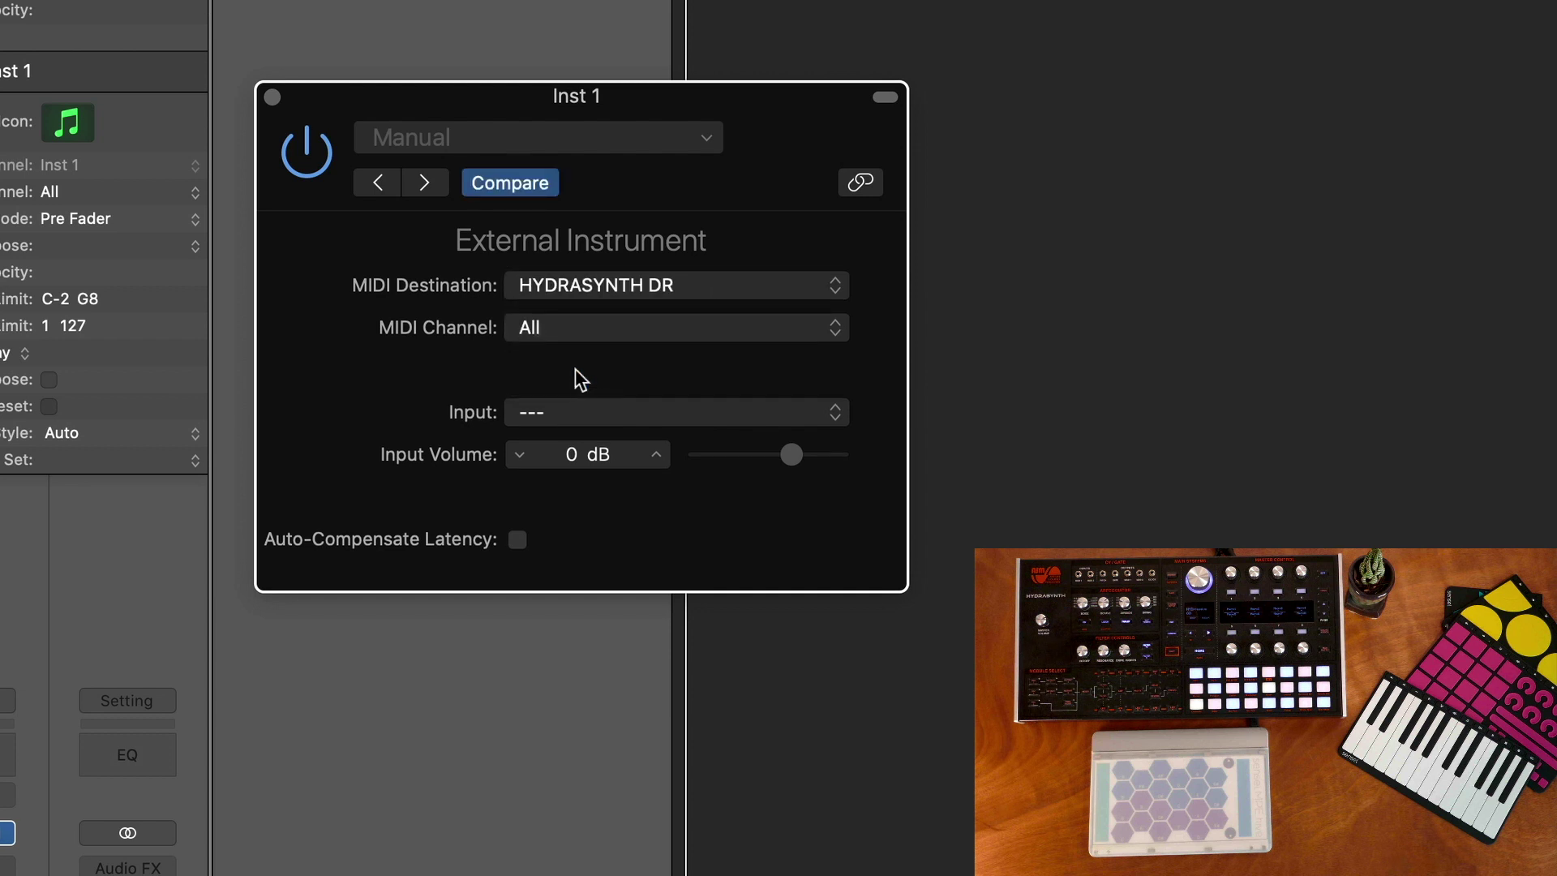
pyautogui.click(536, 334)
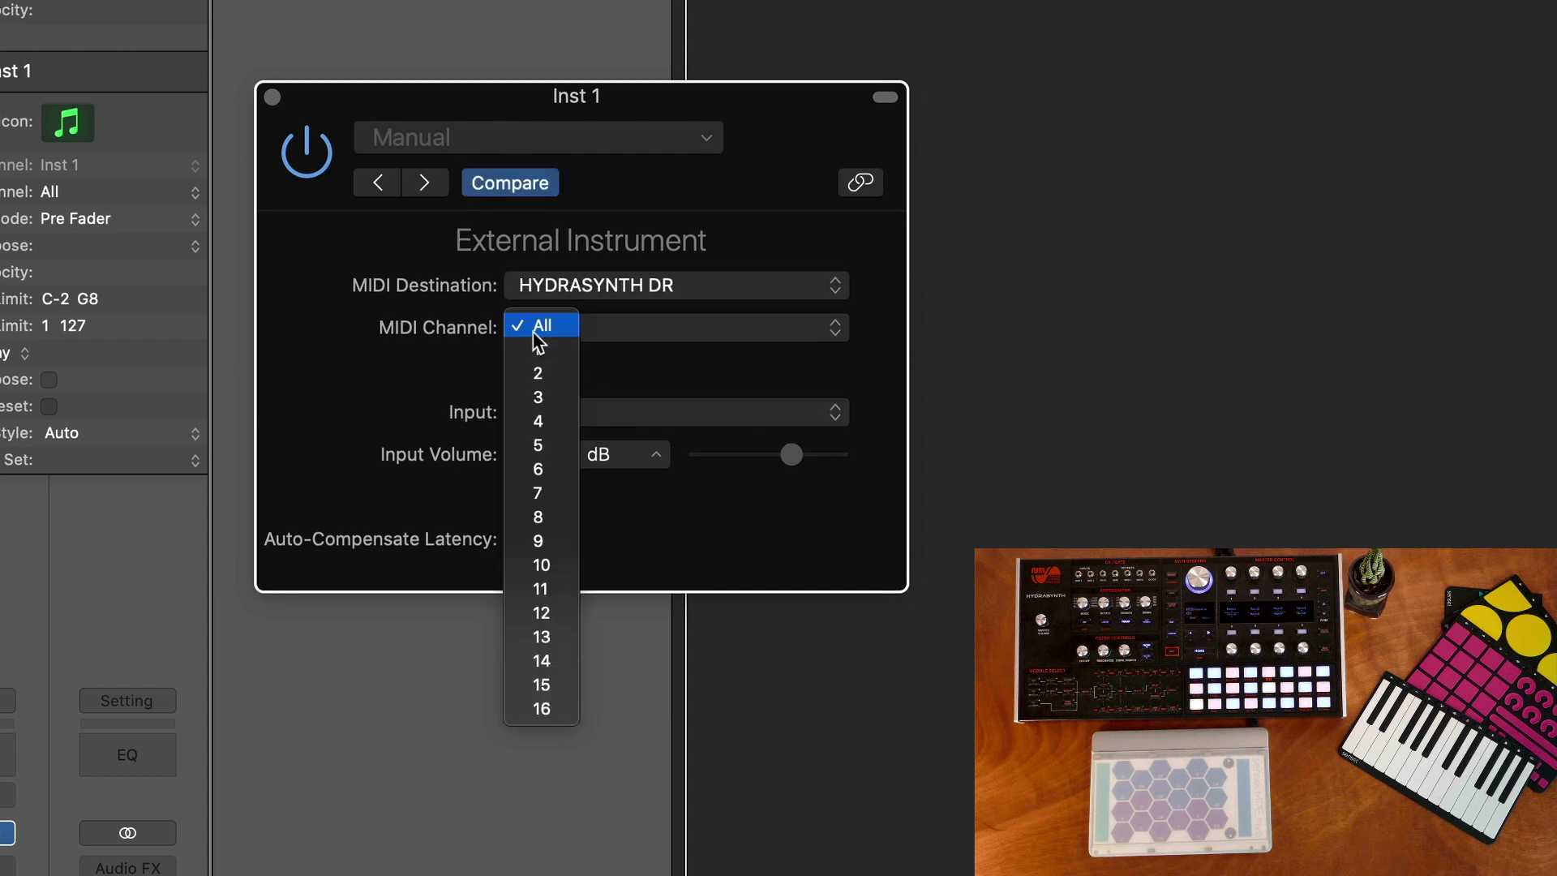
pyautogui.click(535, 333)
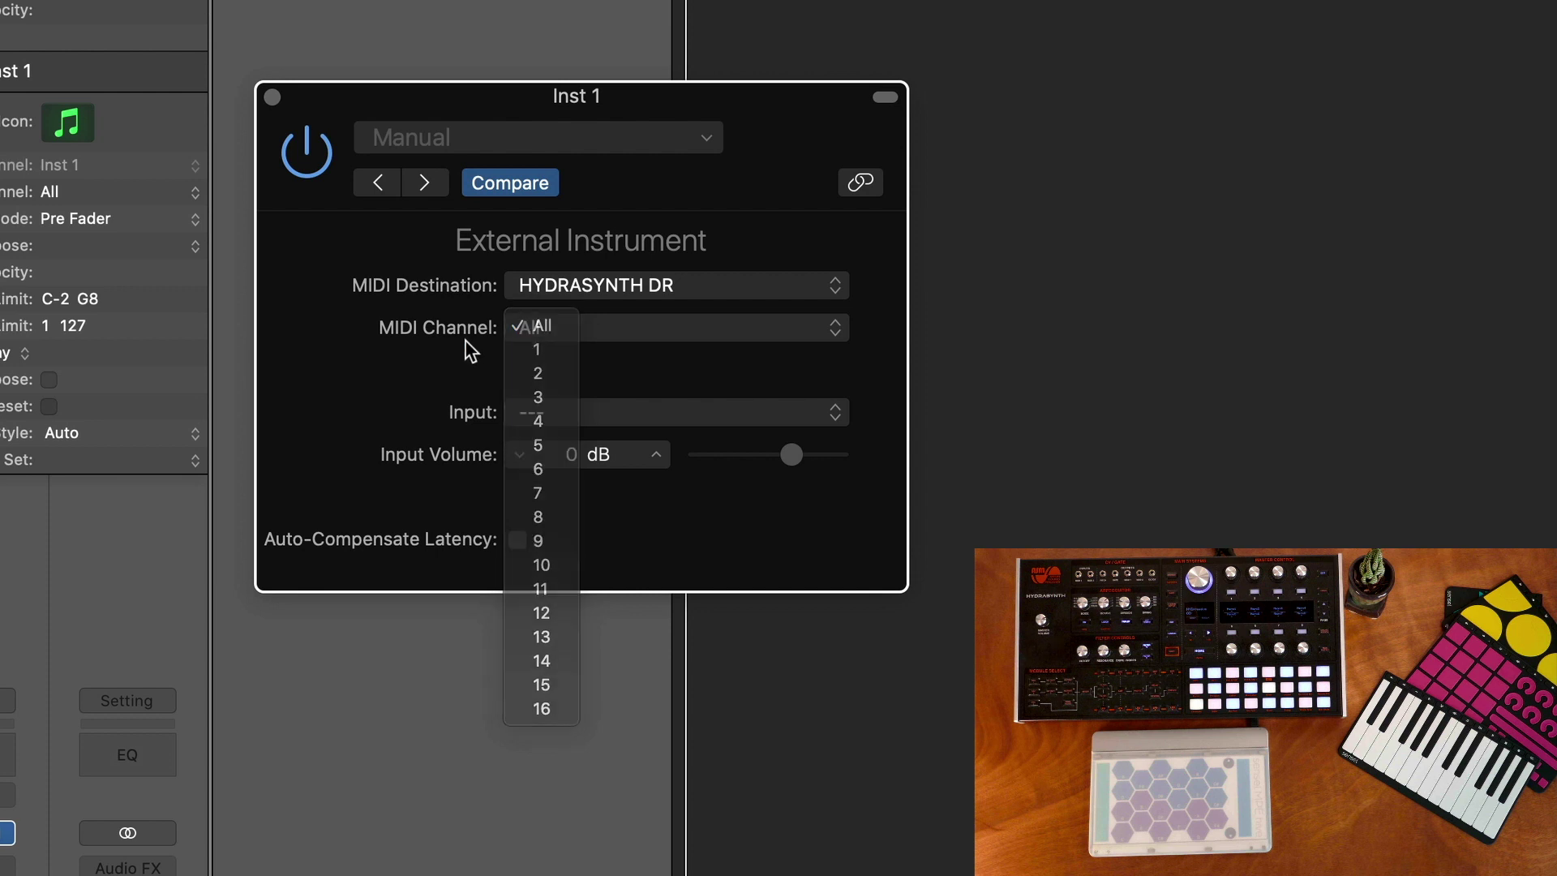
pyautogui.click(537, 425)
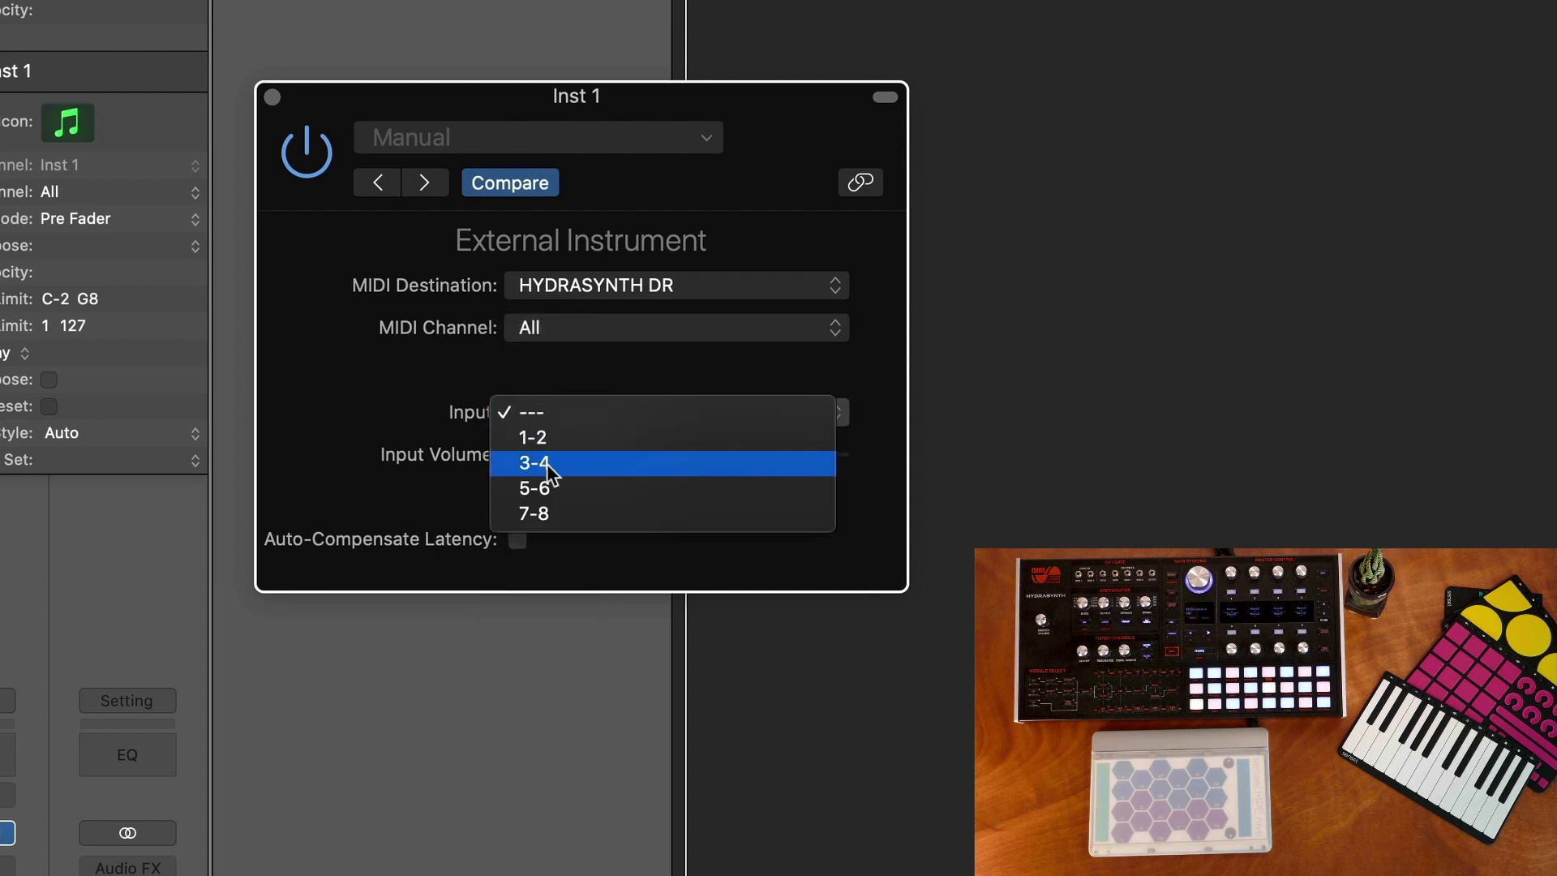
pyautogui.click(546, 464)
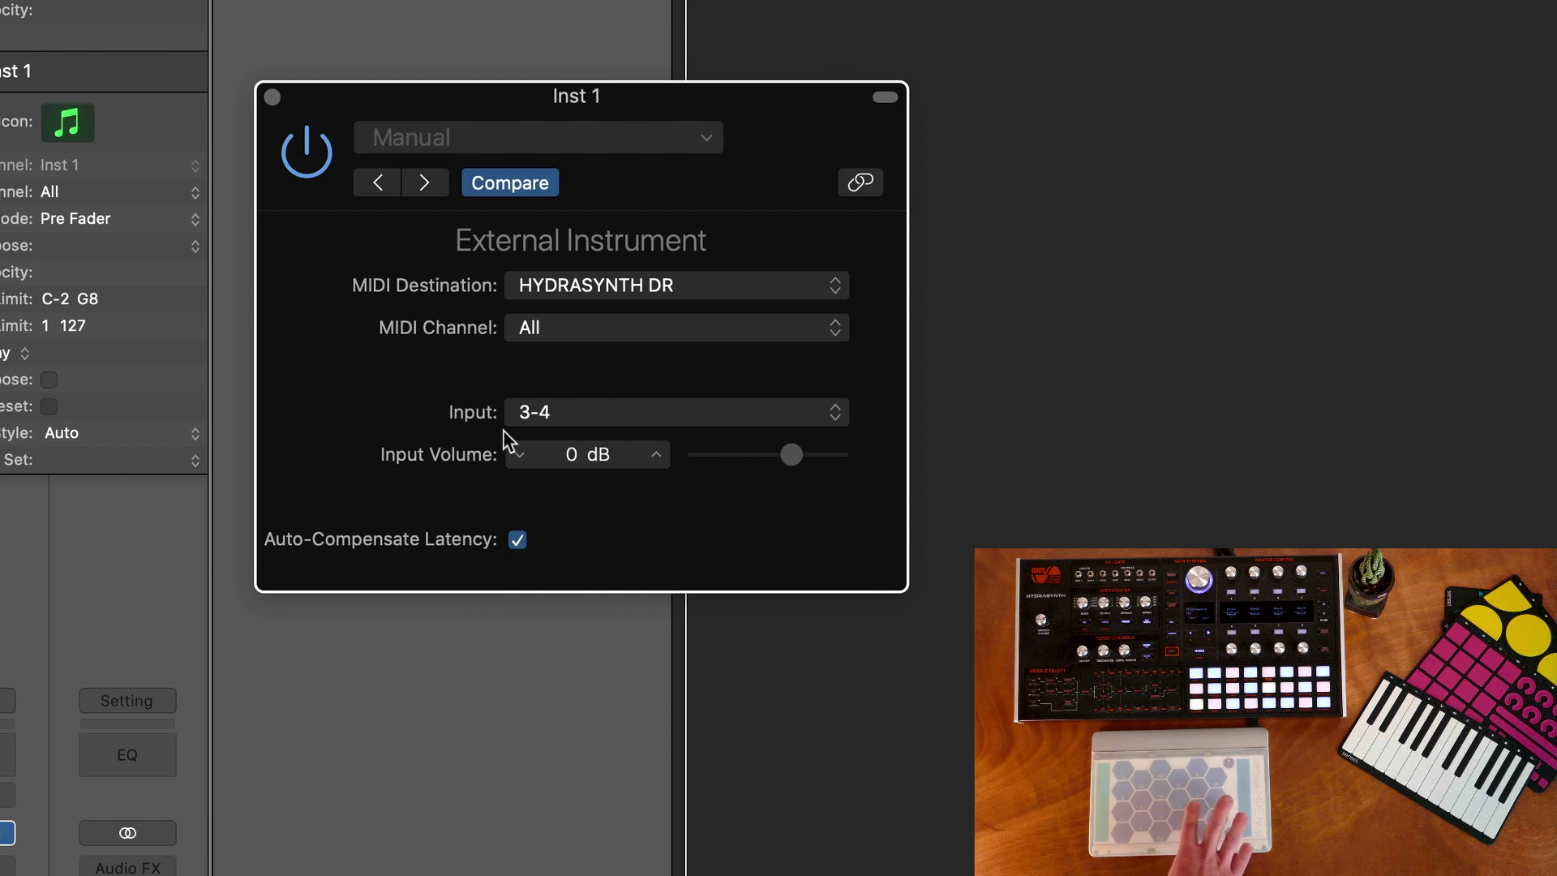
pyautogui.click(277, 98)
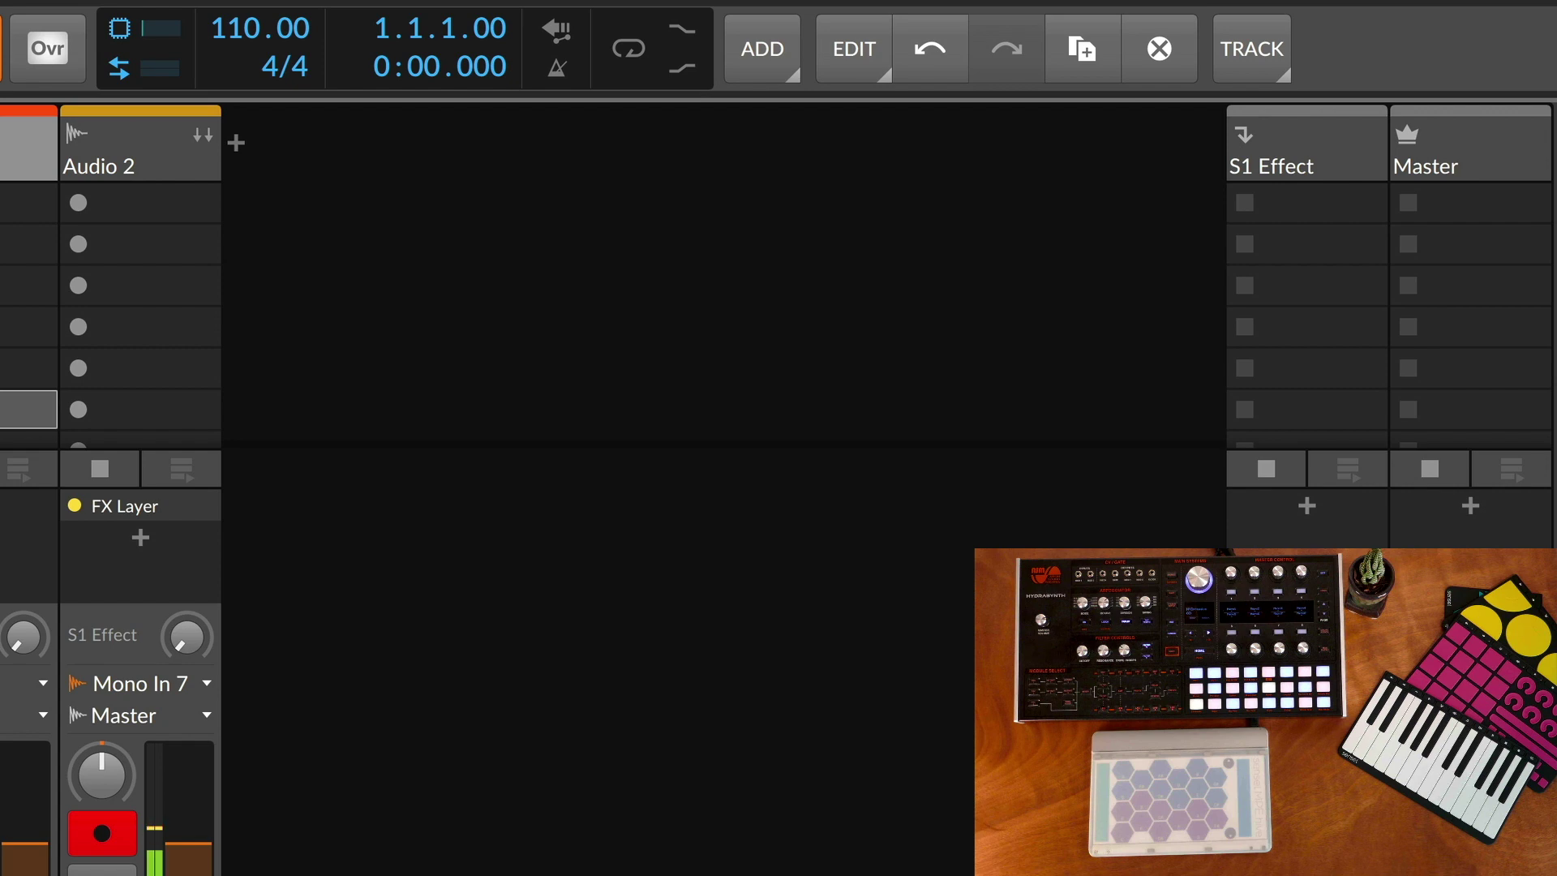
# Check the connected controller in Bitwig's Controllers settings
pyautogui.hotkey('ctrl', ',')
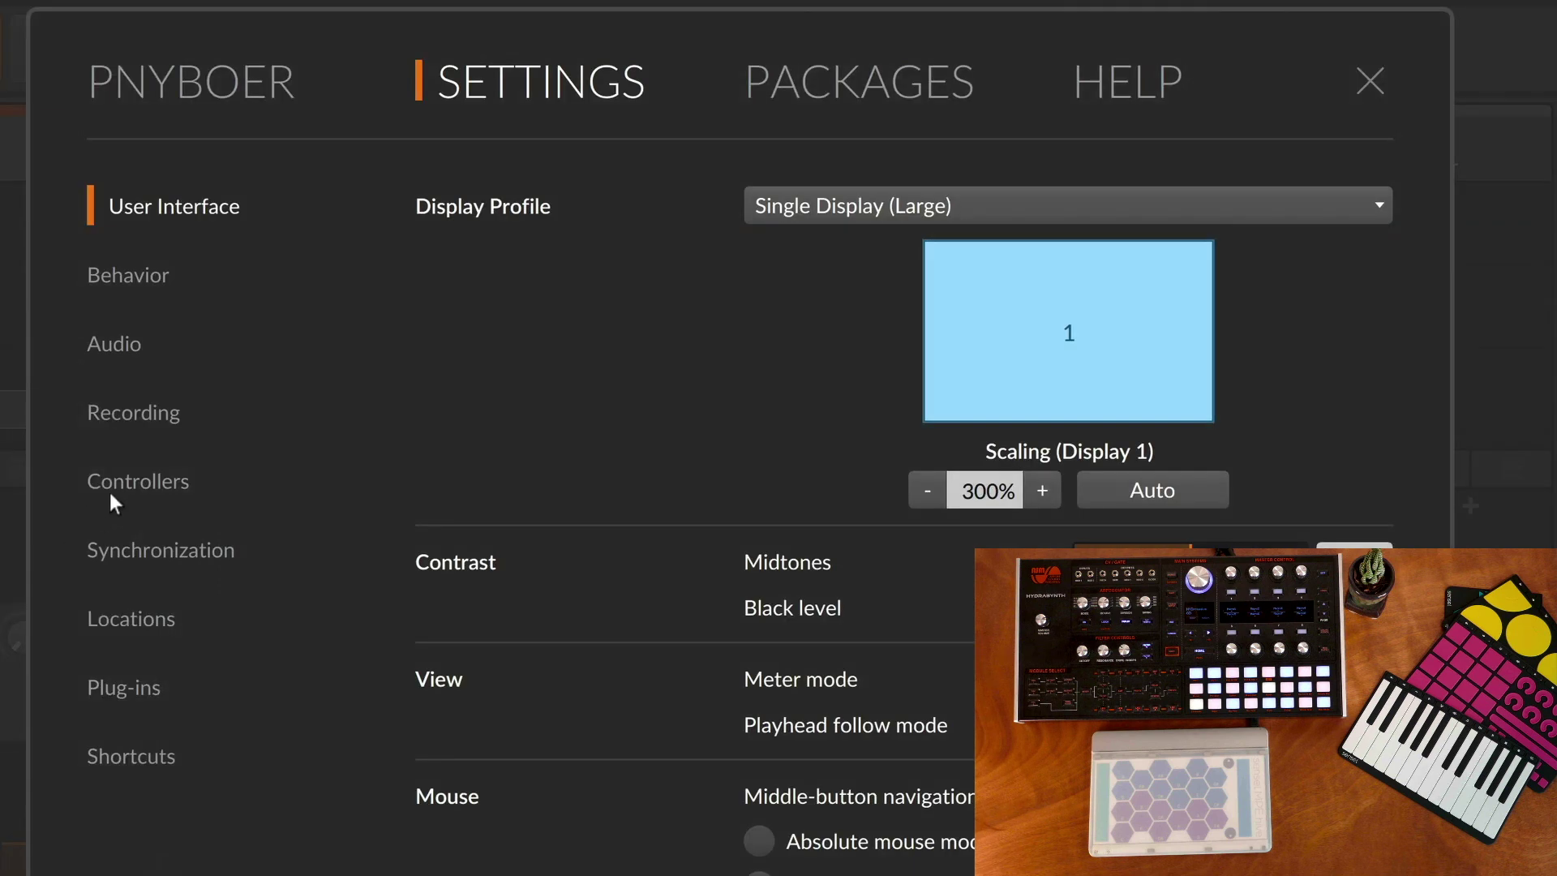
pyautogui.click(114, 485)
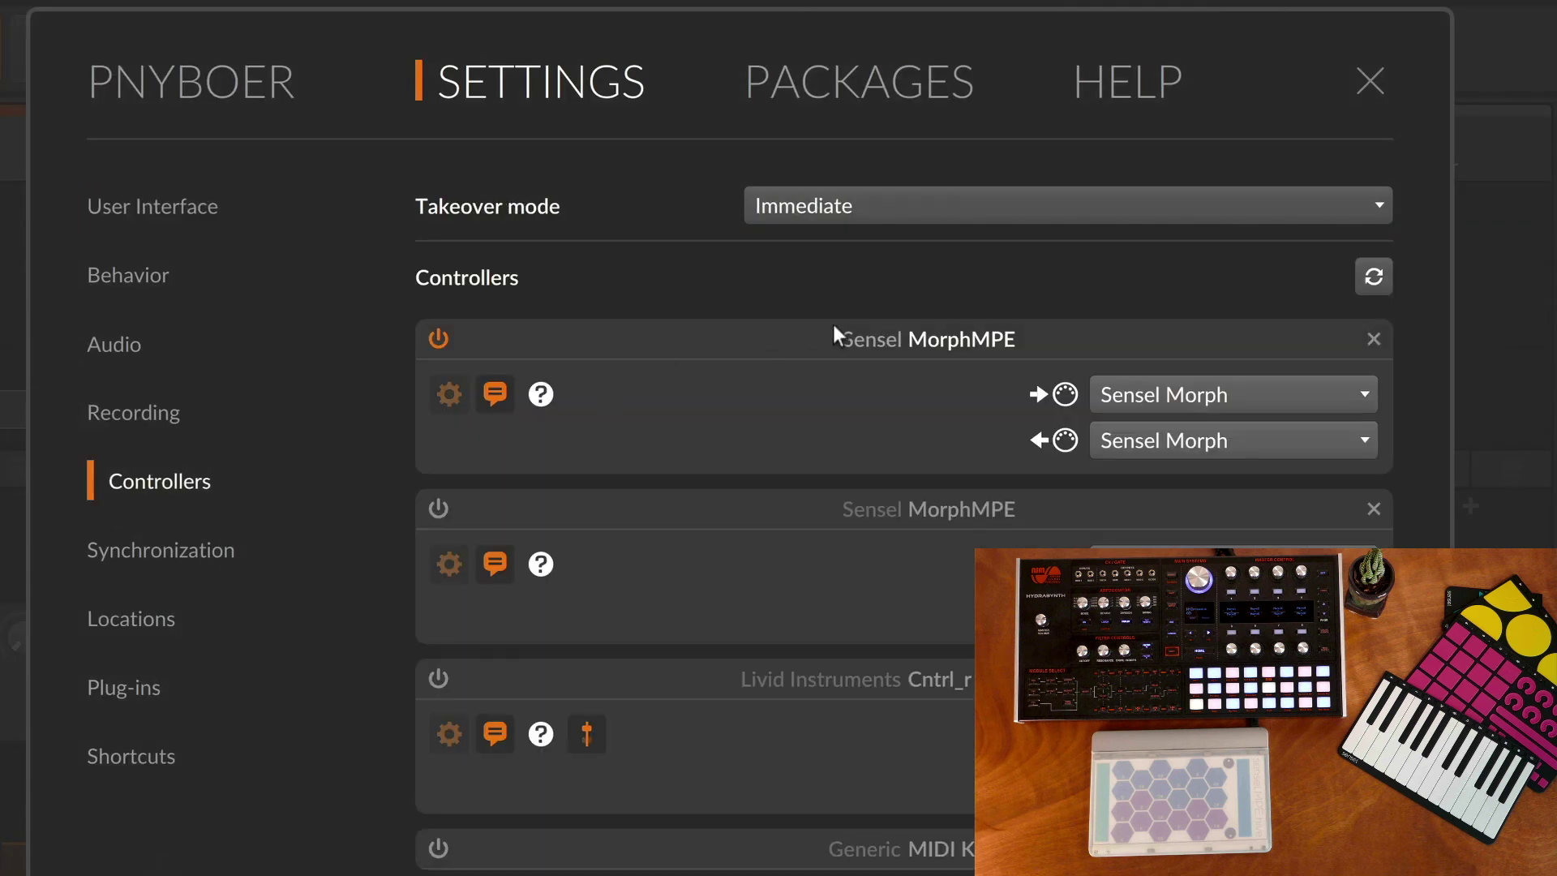
pyautogui.click(1372, 82)
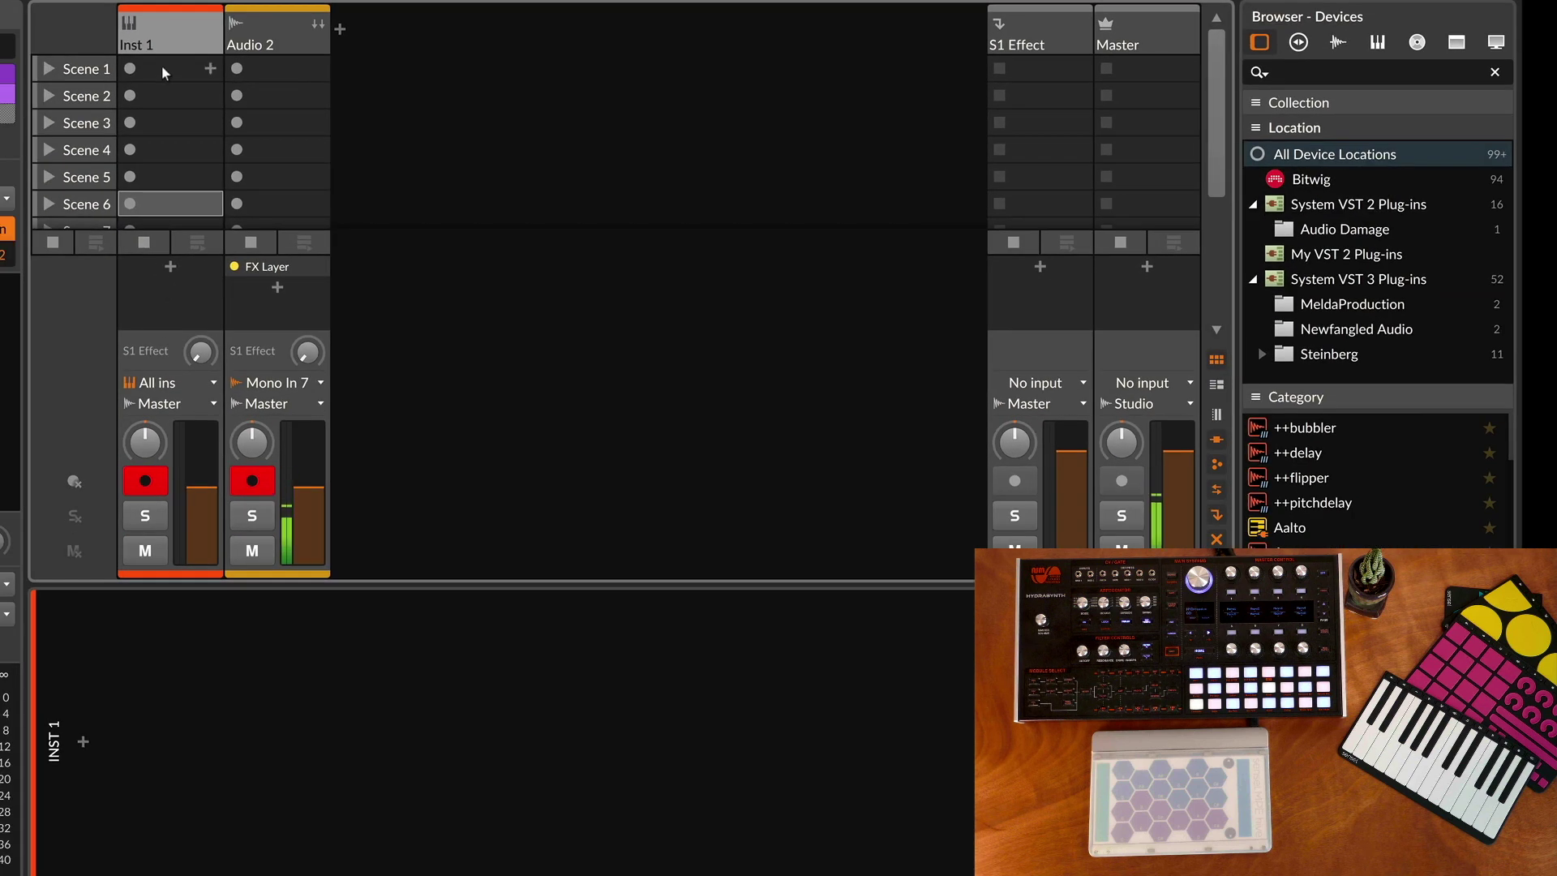
# Search 'hardware' and insert the HW Instrument device on the Inst 1 track
pyautogui.click(83, 742)
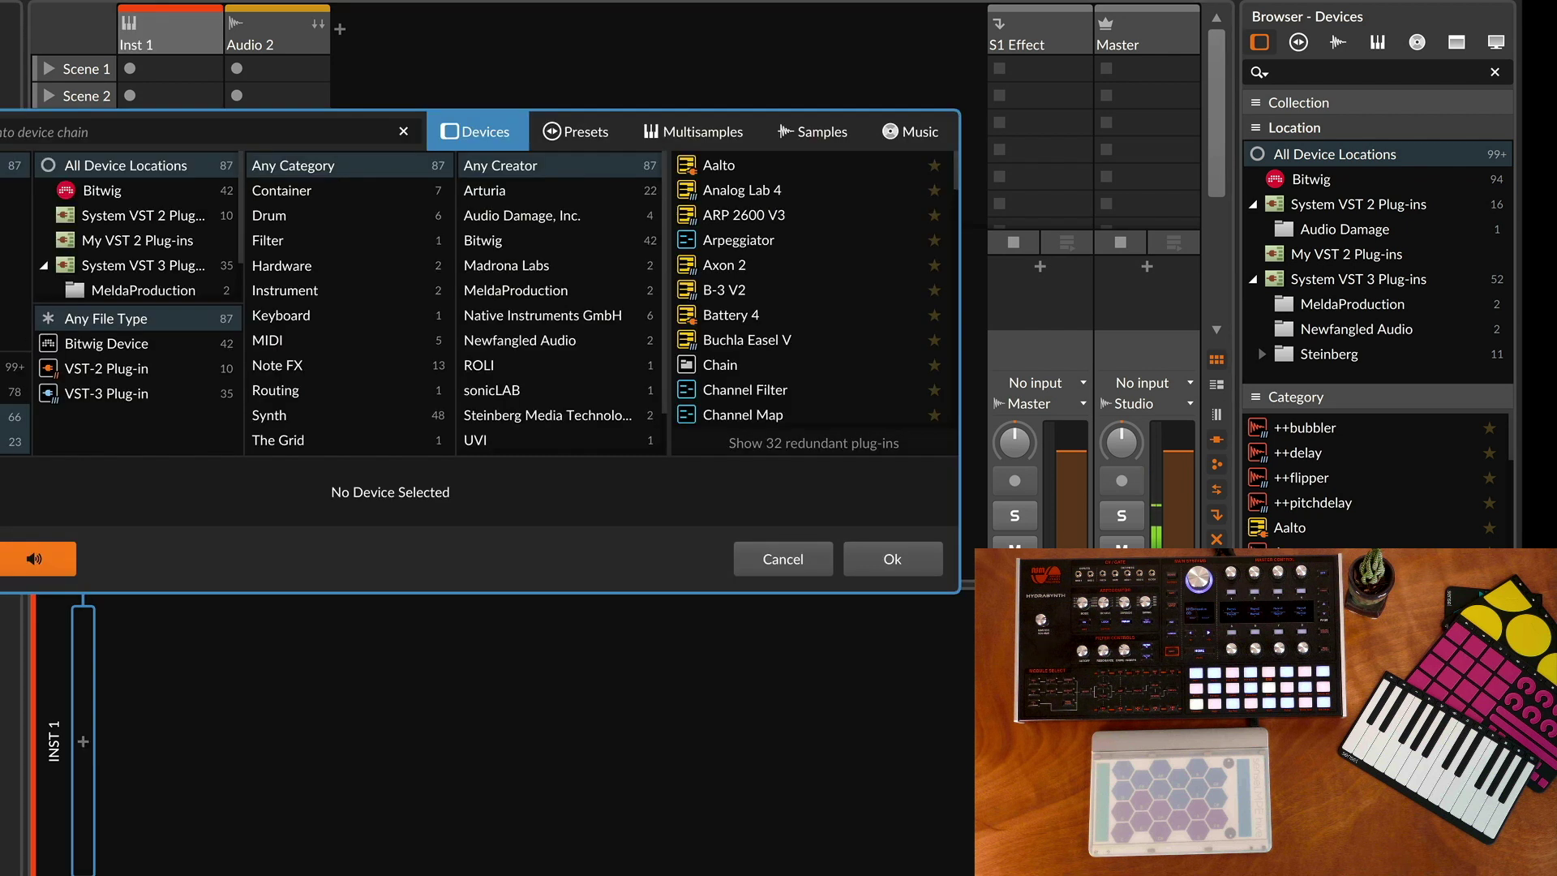
pyautogui.write('hardware')
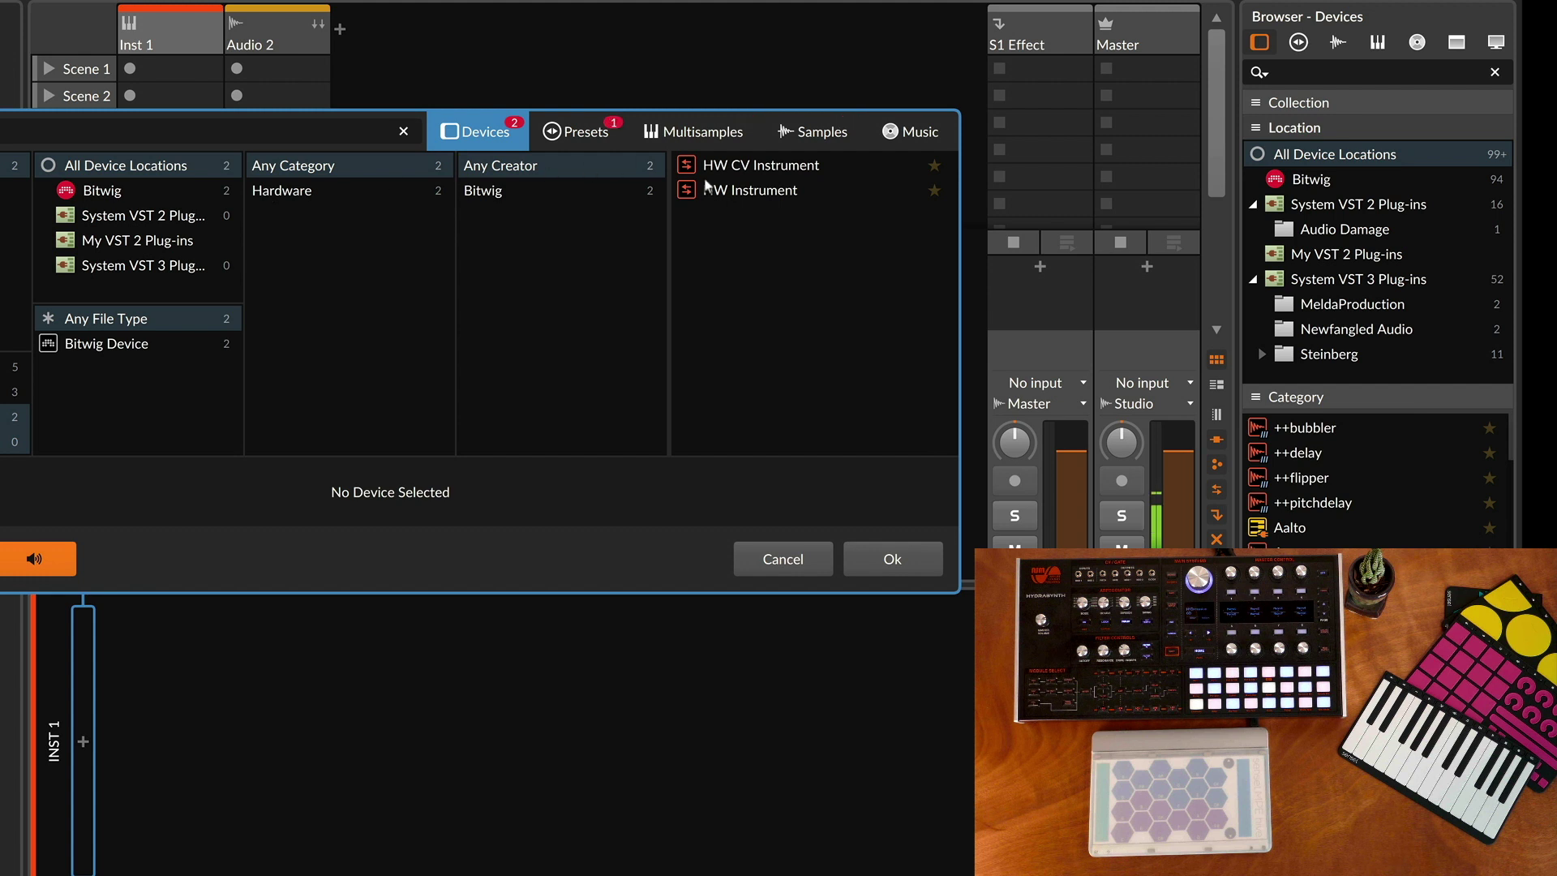
pyautogui.click(714, 192)
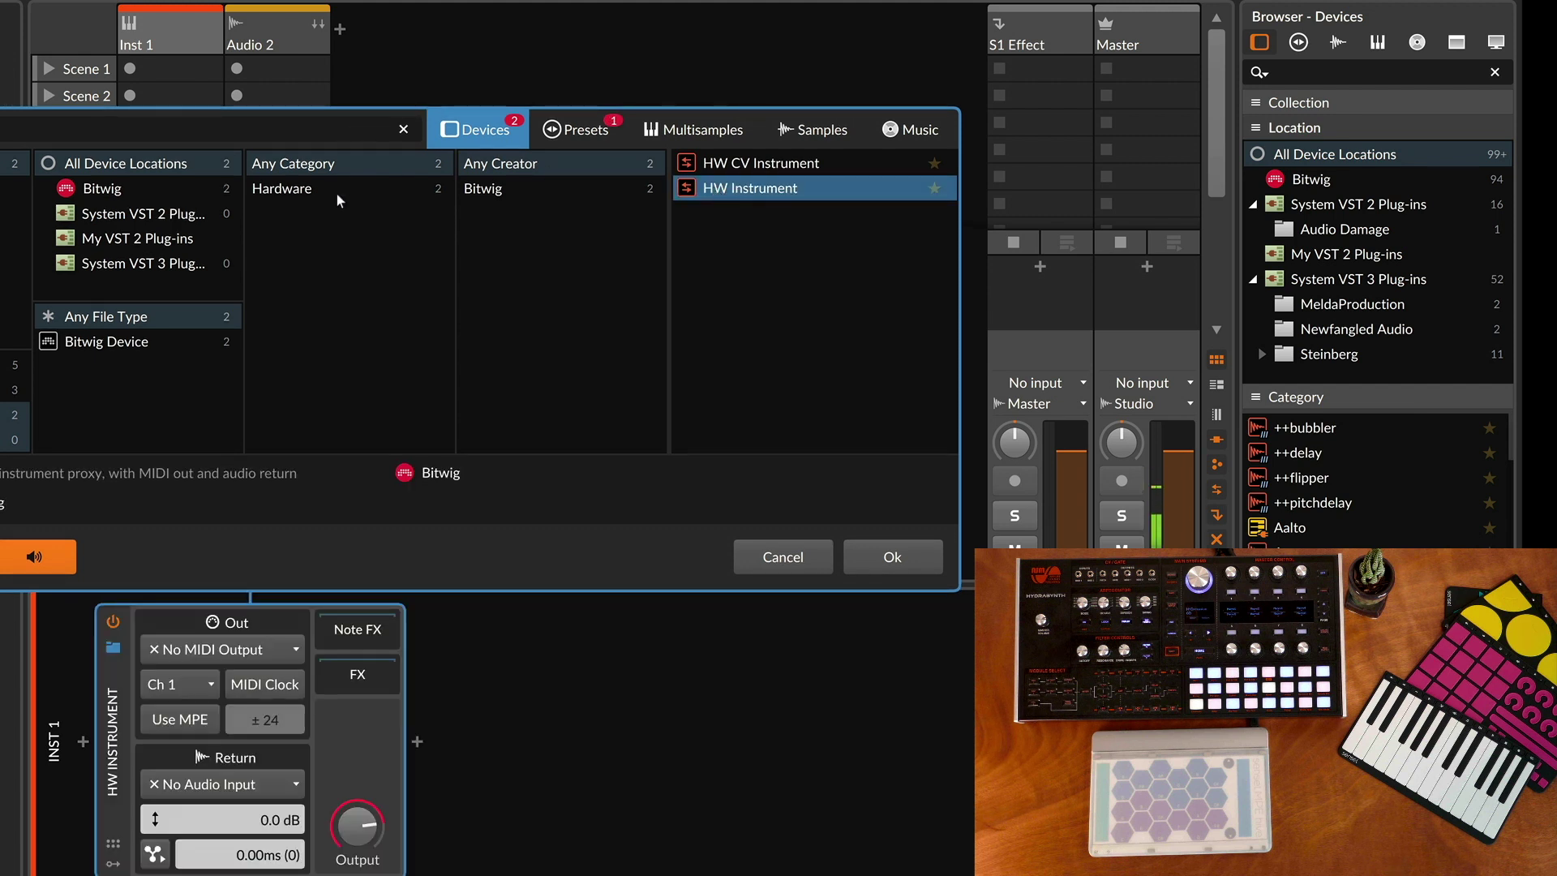
pyautogui.click(334, 192)
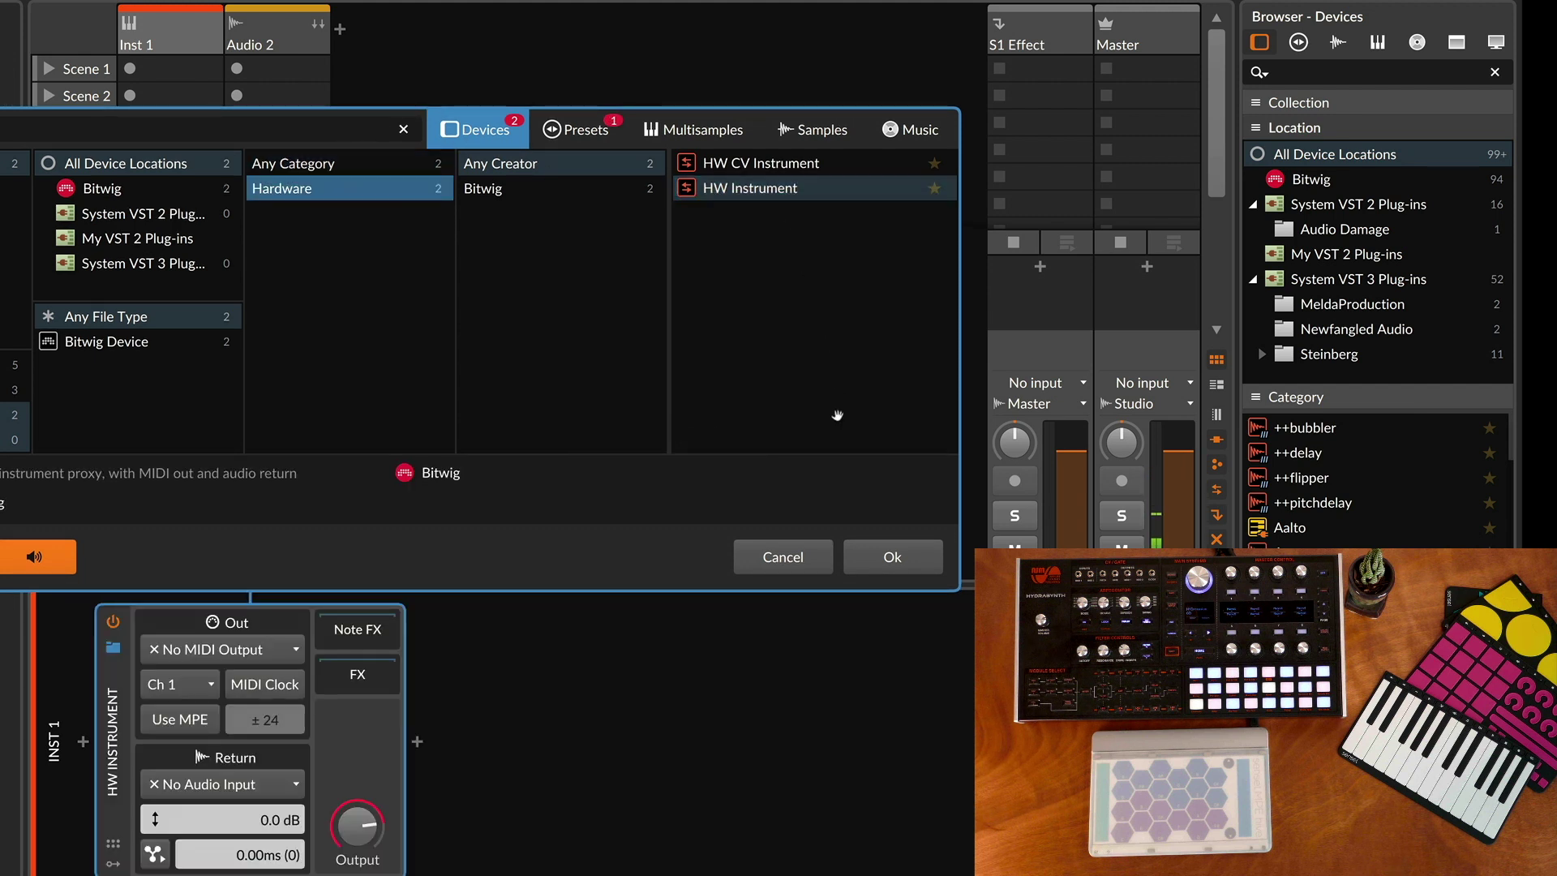
pyautogui.click(892, 558)
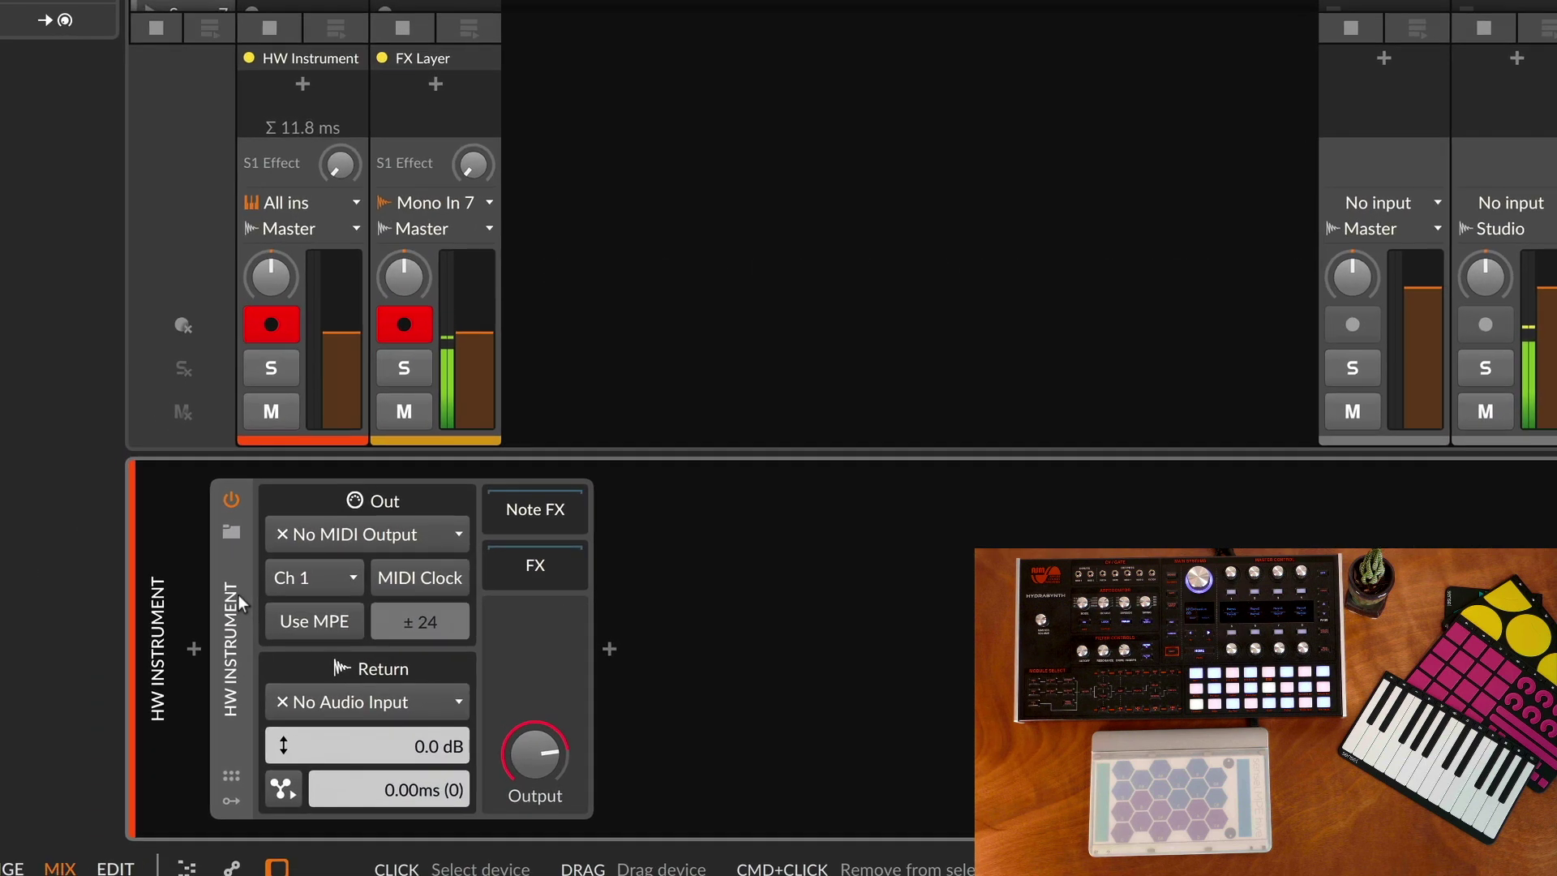
# Set HW Instrument output to HYDRASYNTH DR with Keep Ch., MPE on, and Hydrasynth return input
pyautogui.click(334, 522)
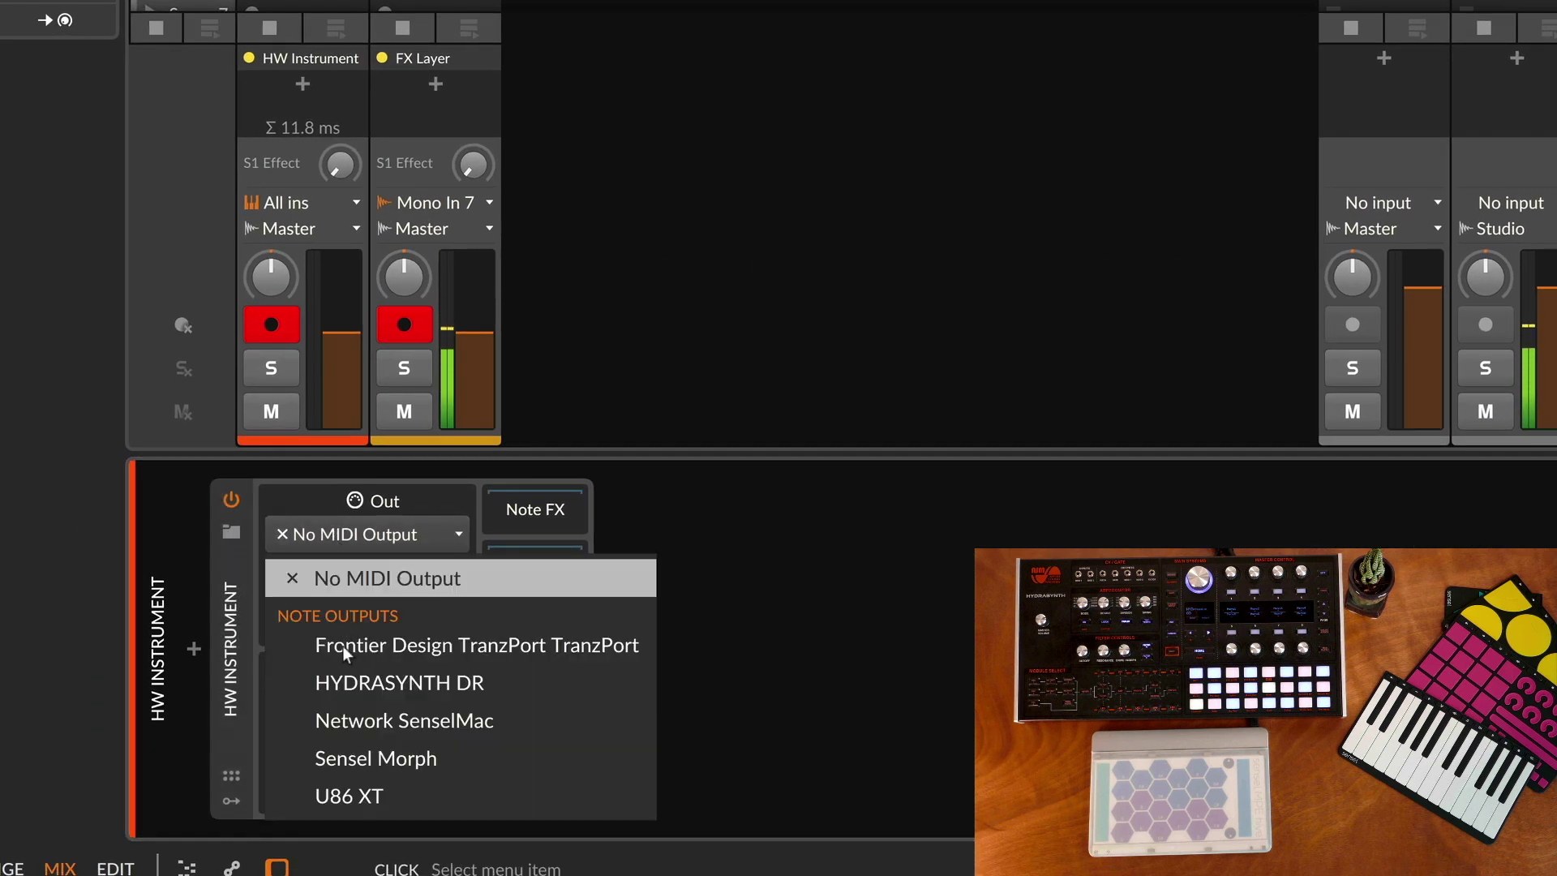
pyautogui.click(352, 694)
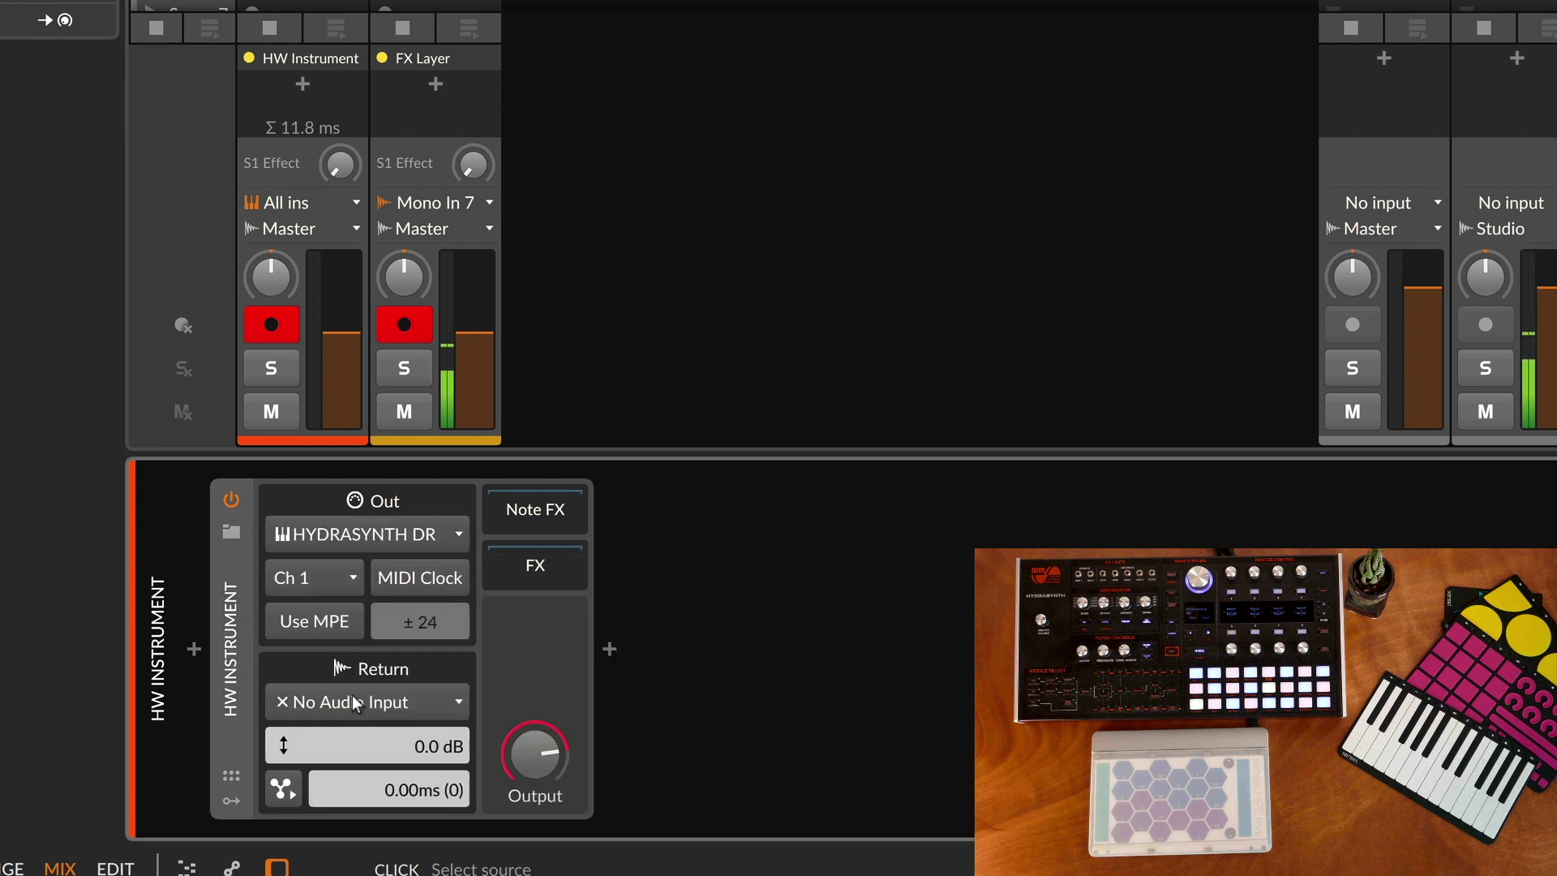
pyautogui.click(333, 582)
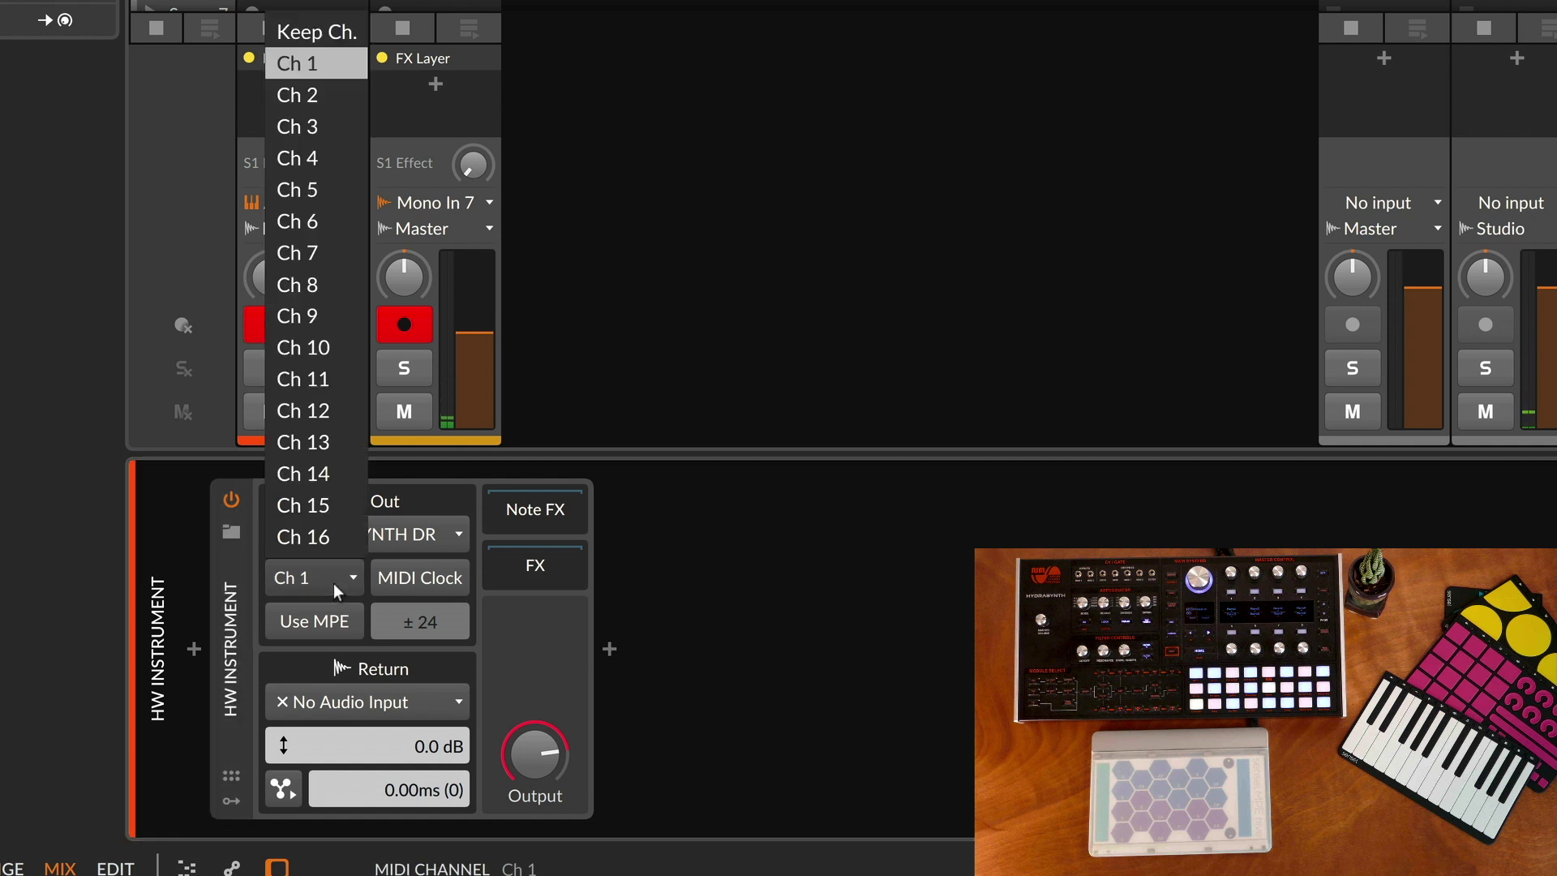
pyautogui.click(305, 33)
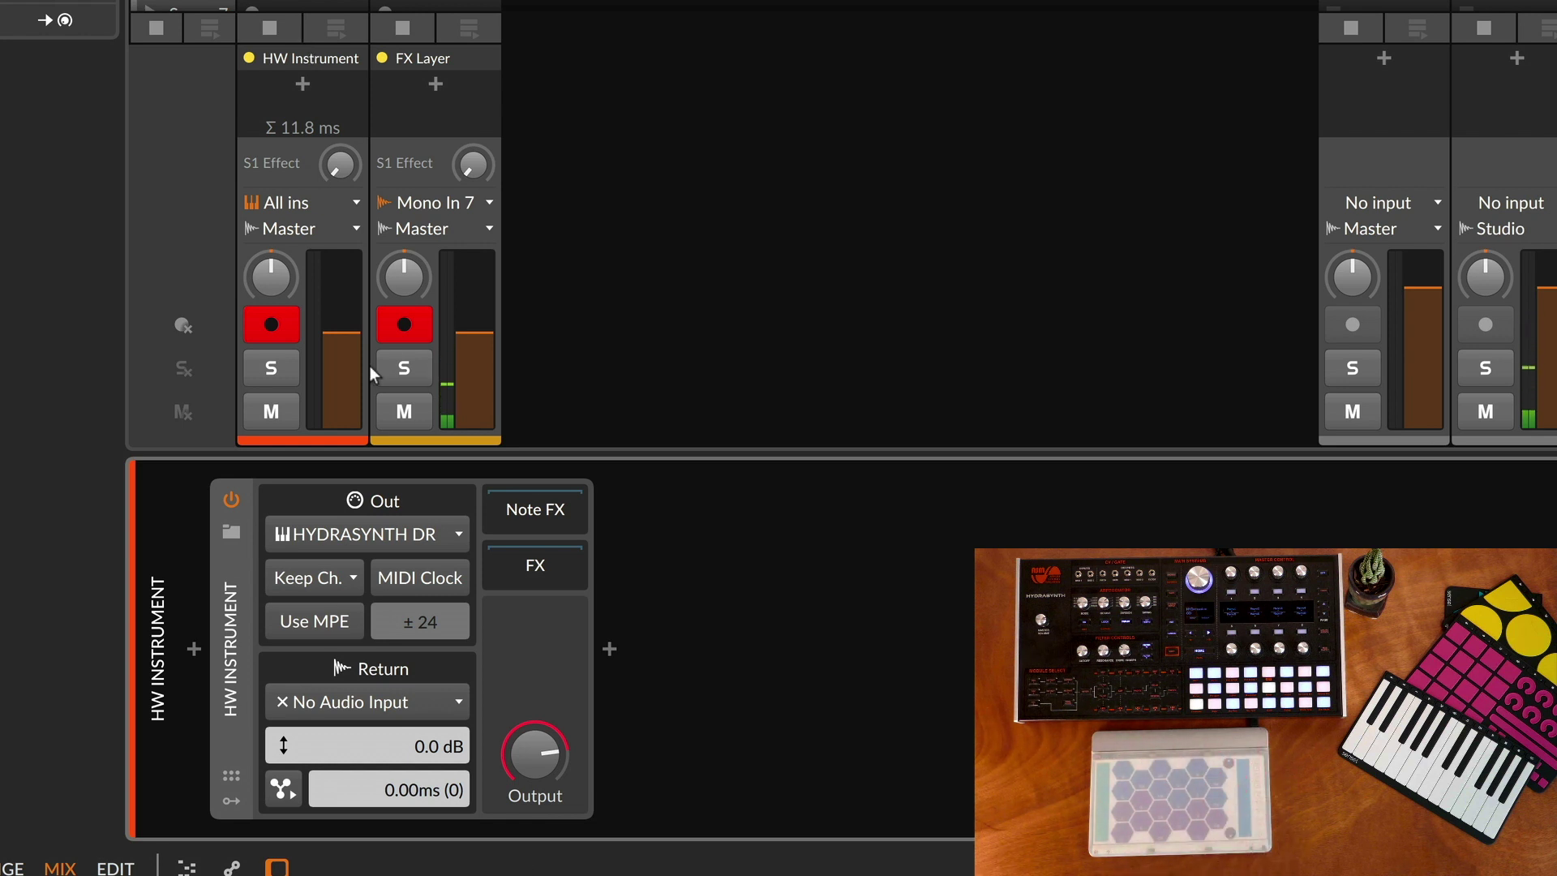
pyautogui.click(300, 627)
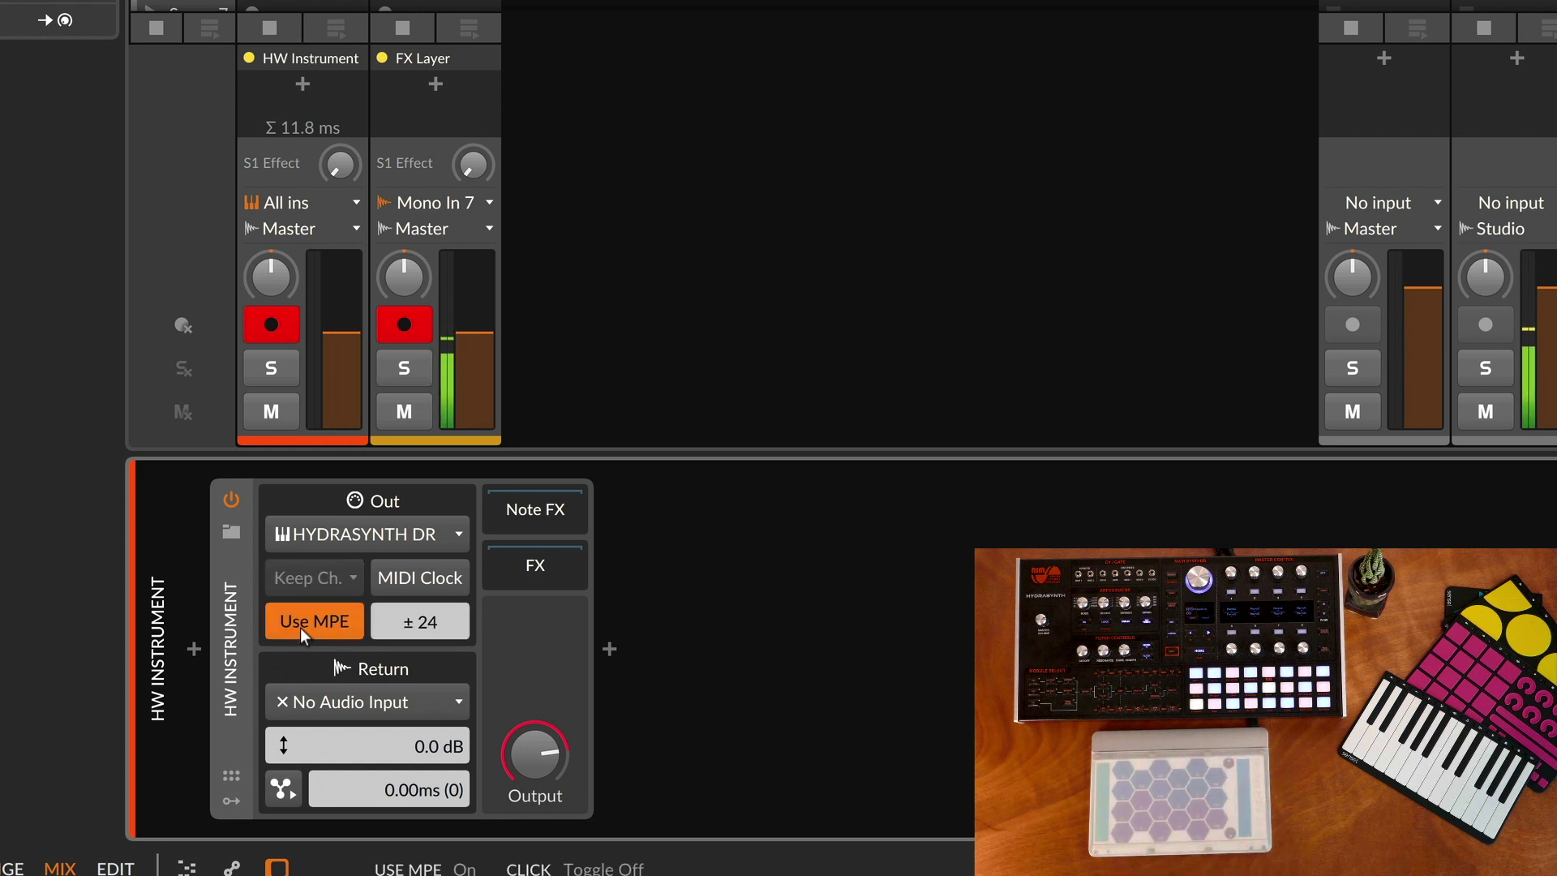
pyautogui.click(377, 714)
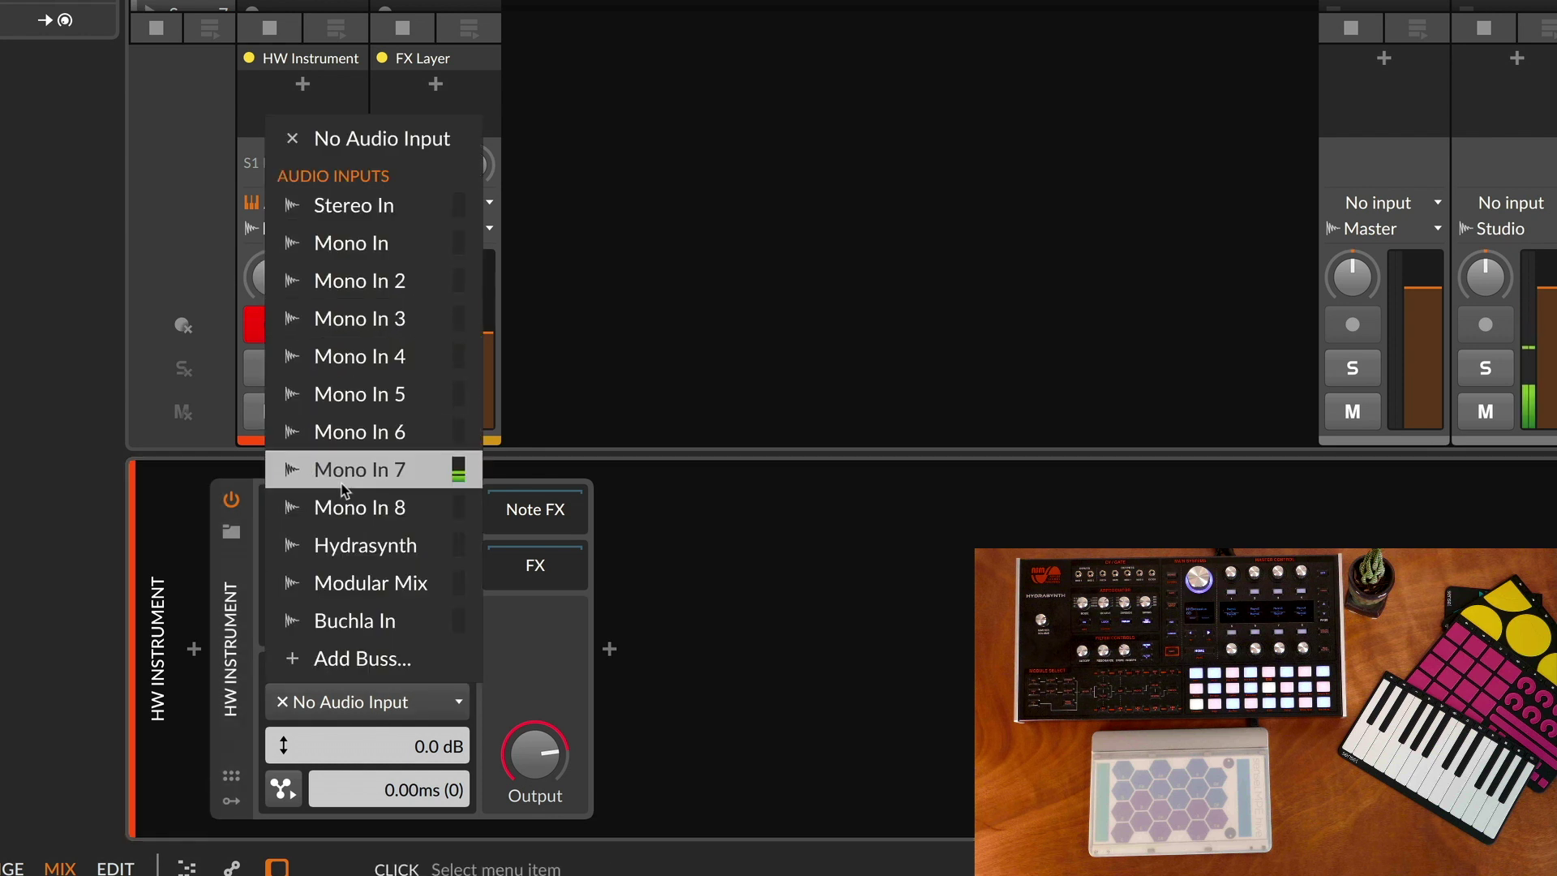
pyautogui.click(364, 548)
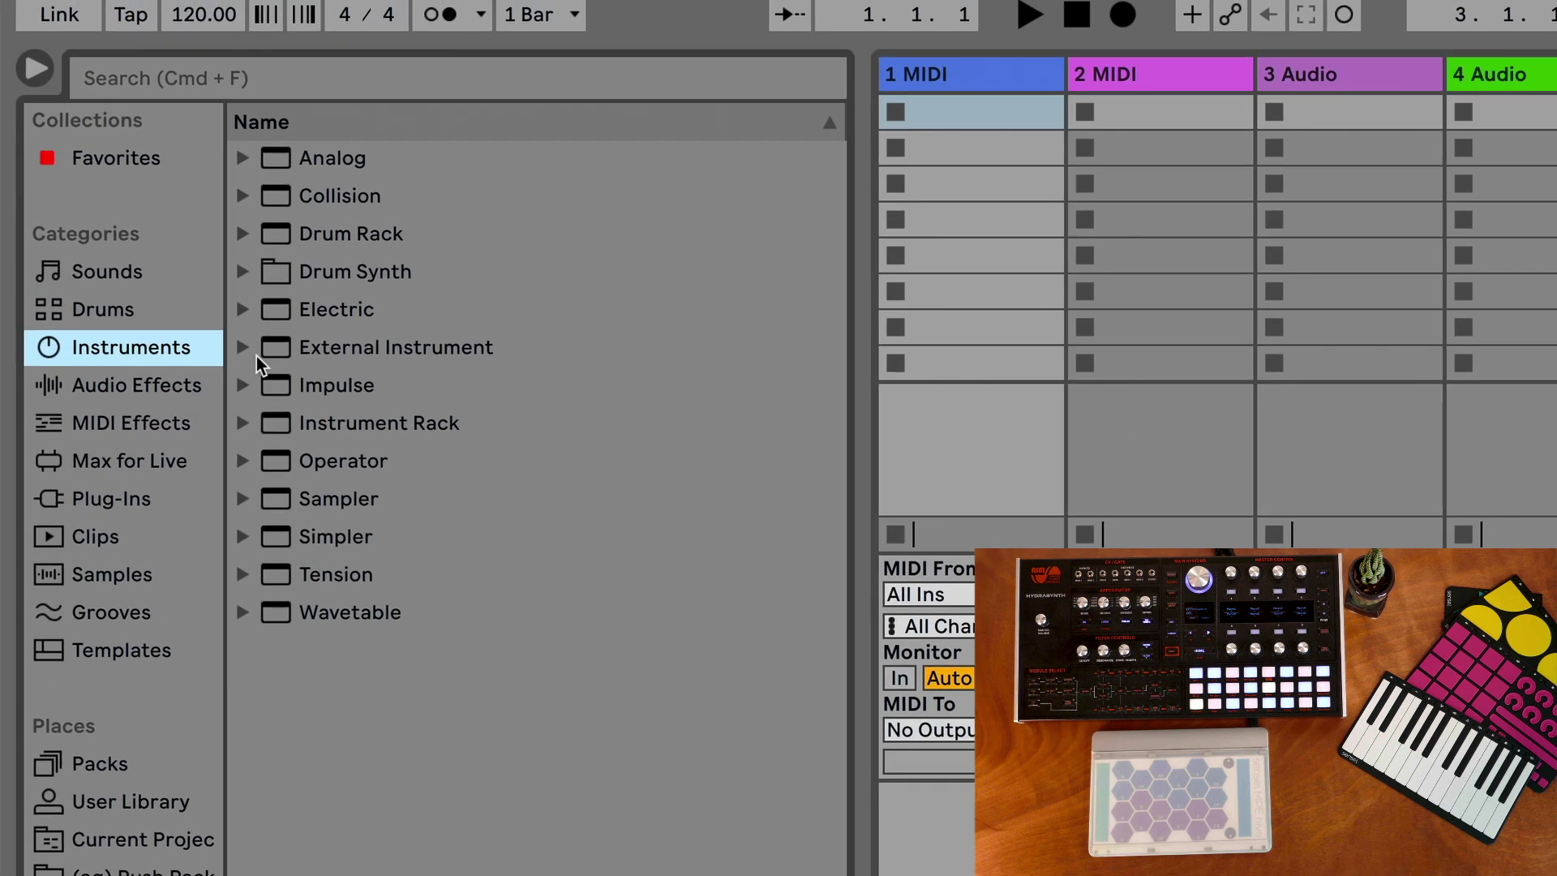
# Load External Instrument from the Instruments category onto the 1 MIDI track
pyautogui.click(294, 352)
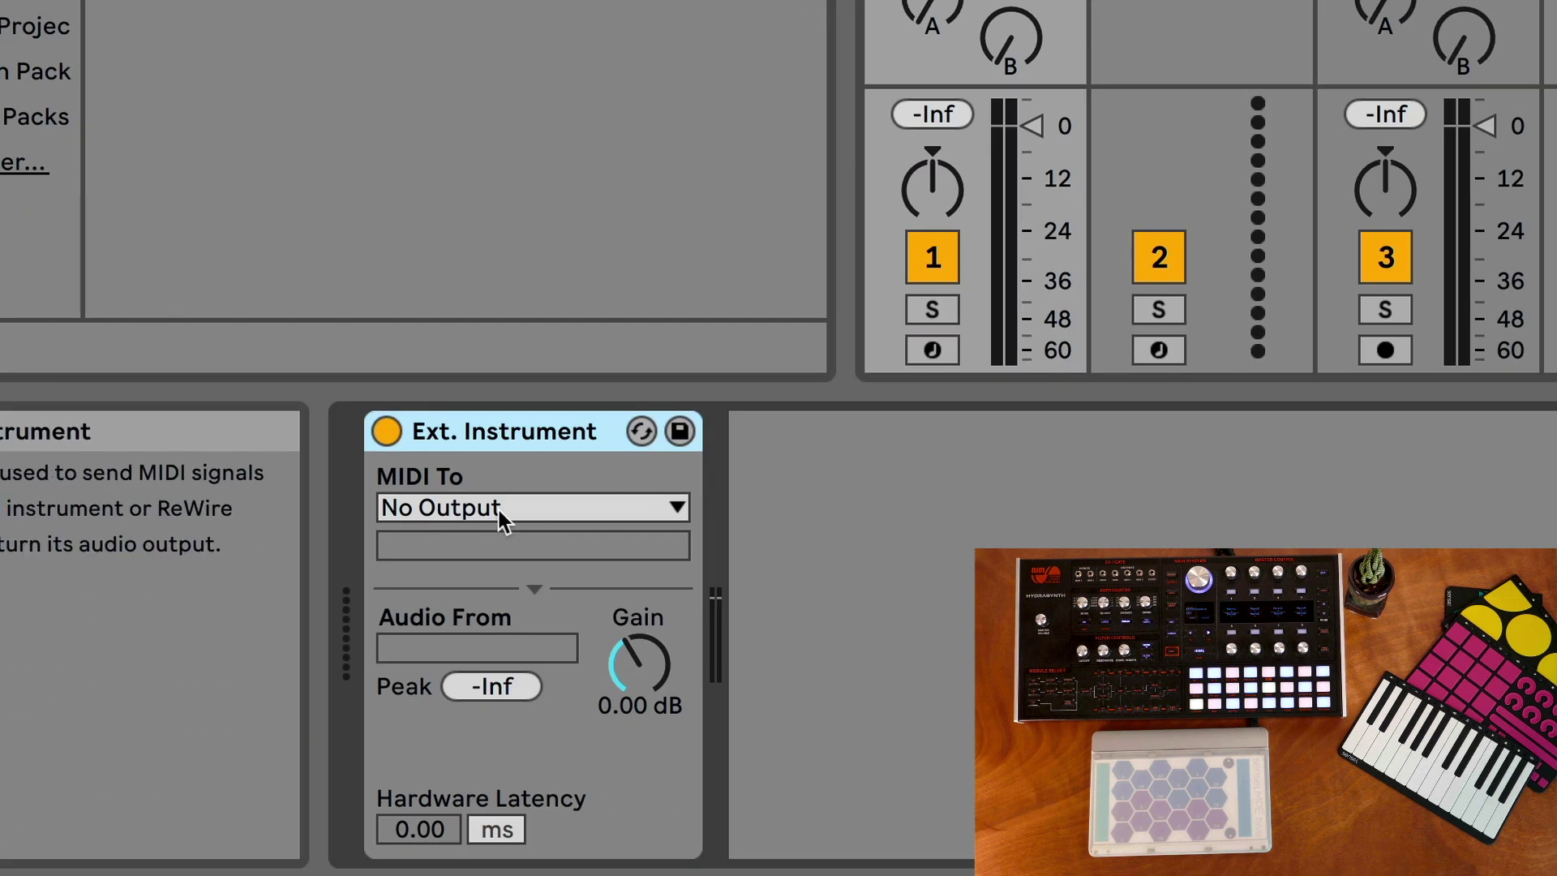
# Set Ext. Instrument MIDI To HYDRASYNTH DR, channel MPE, and Audio From 3/4
pyautogui.click(498, 506)
pyautogui.click(495, 543)
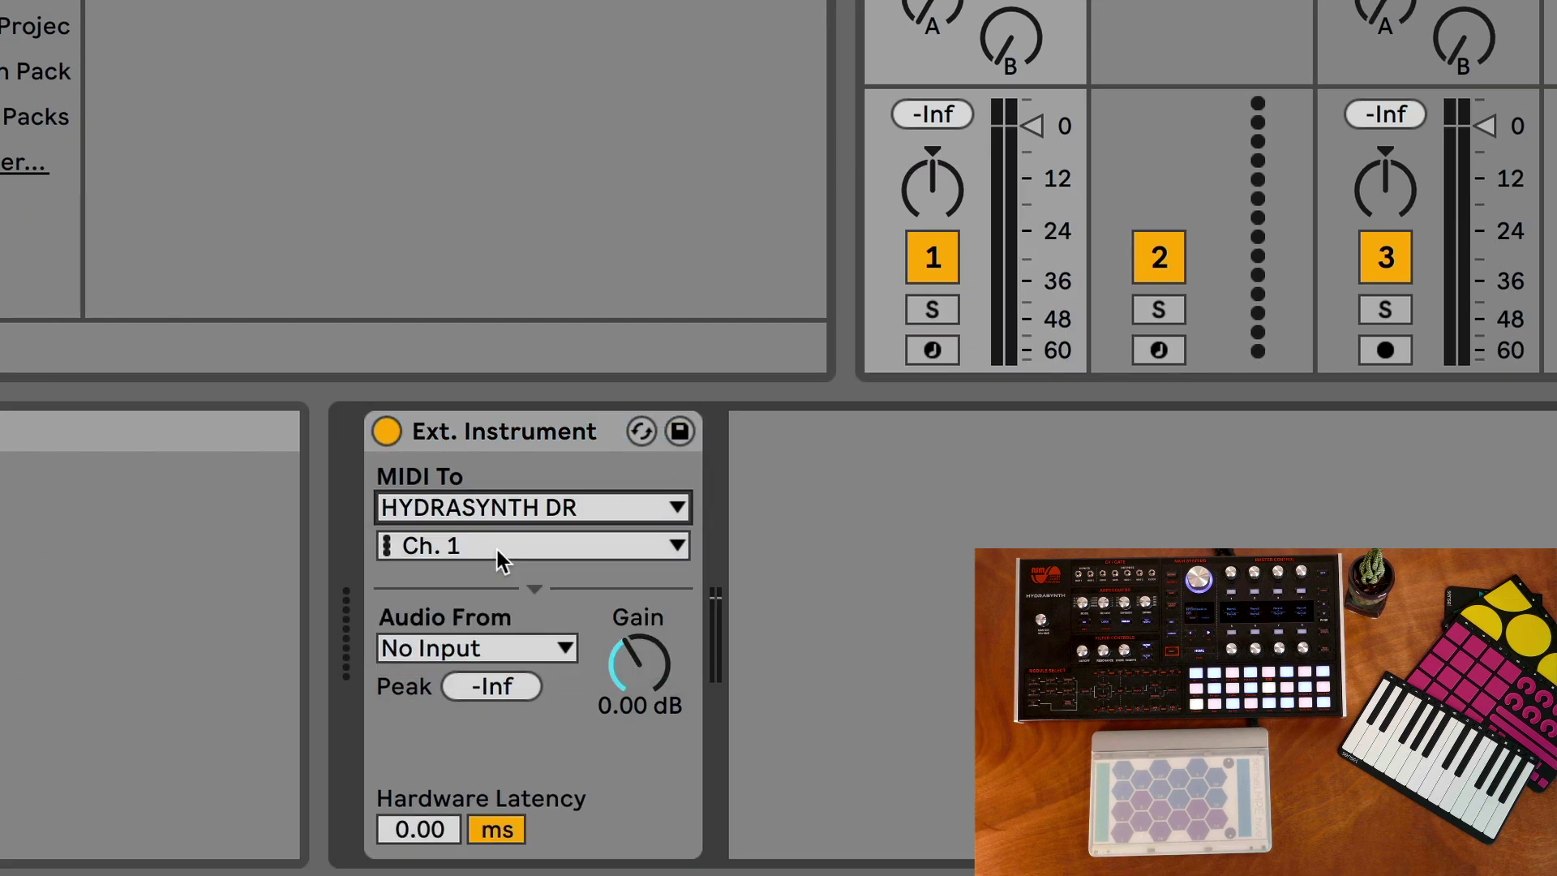
pyautogui.click(498, 550)
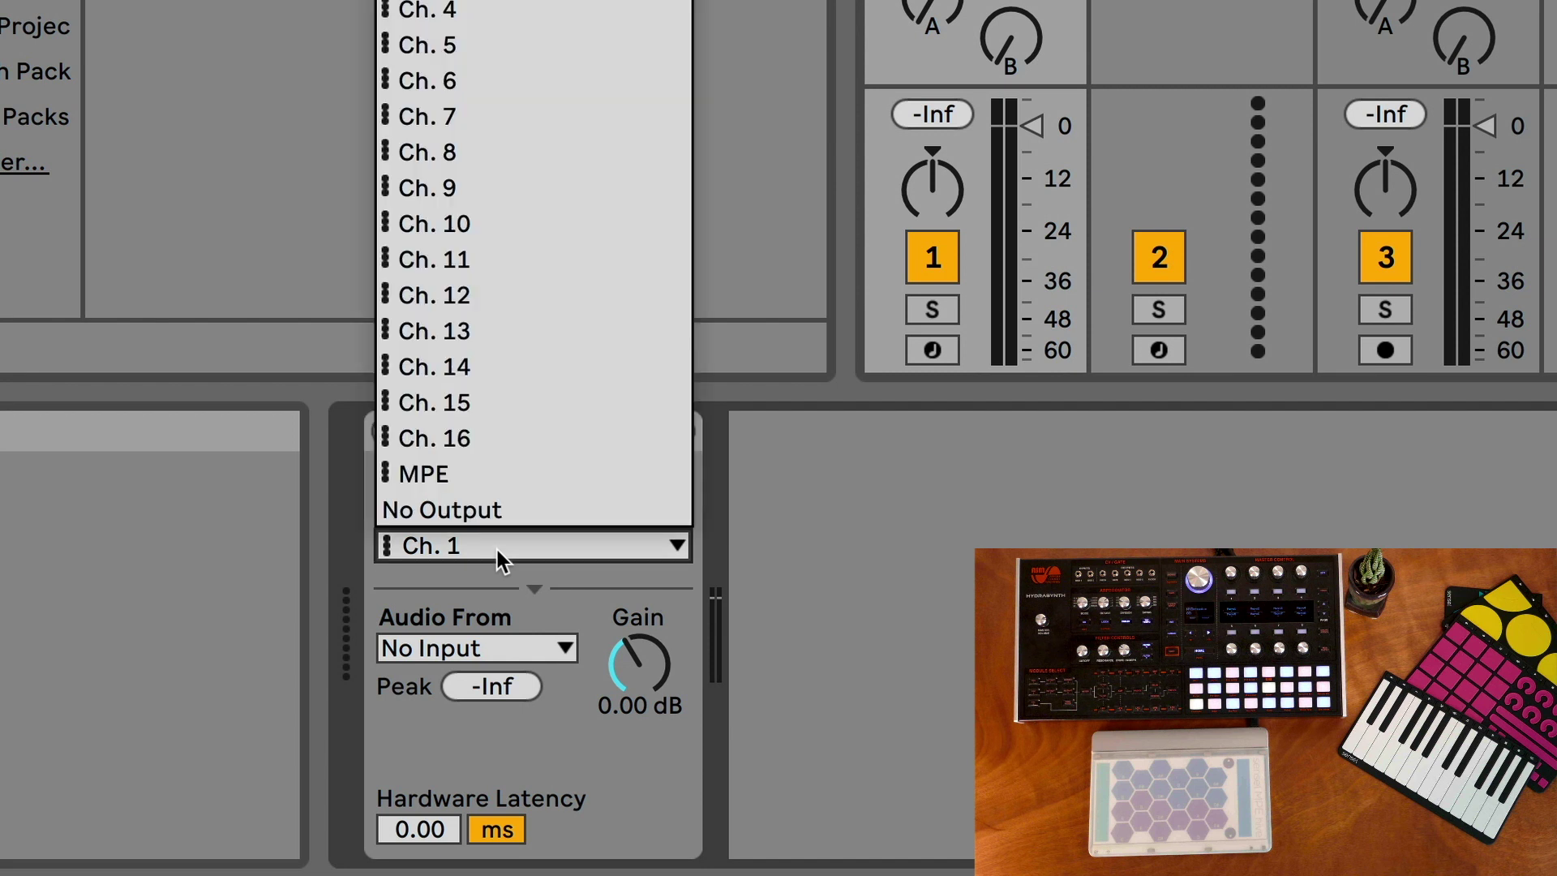
pyautogui.click(475, 478)
pyautogui.click(483, 644)
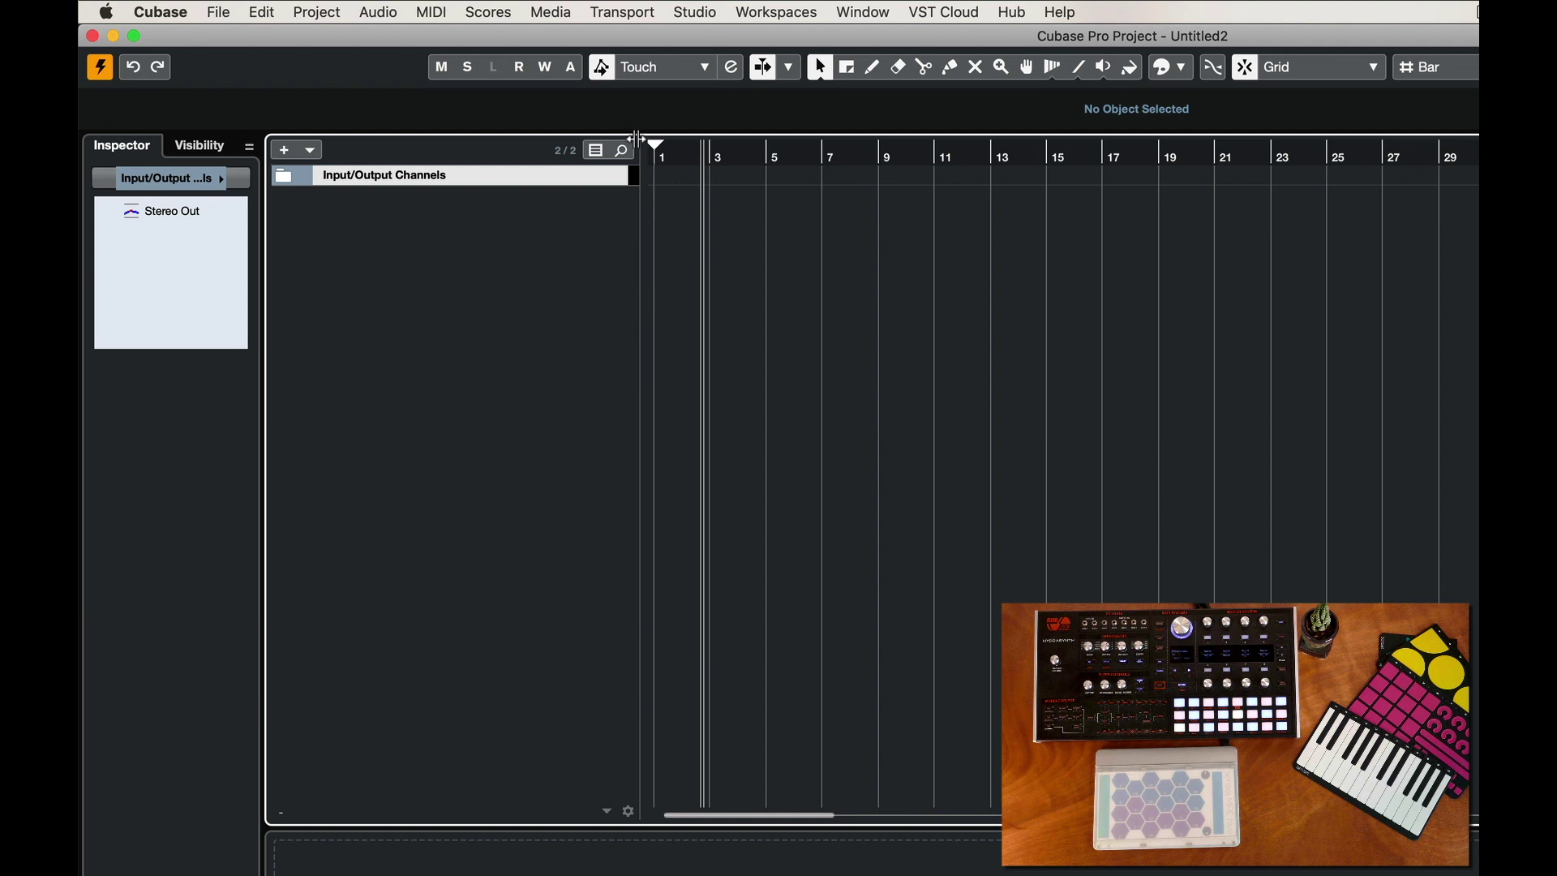
# Open Studio > Audio Connections, External Instruments tab, and remove the asm instrument
pyautogui.click(637, 16)
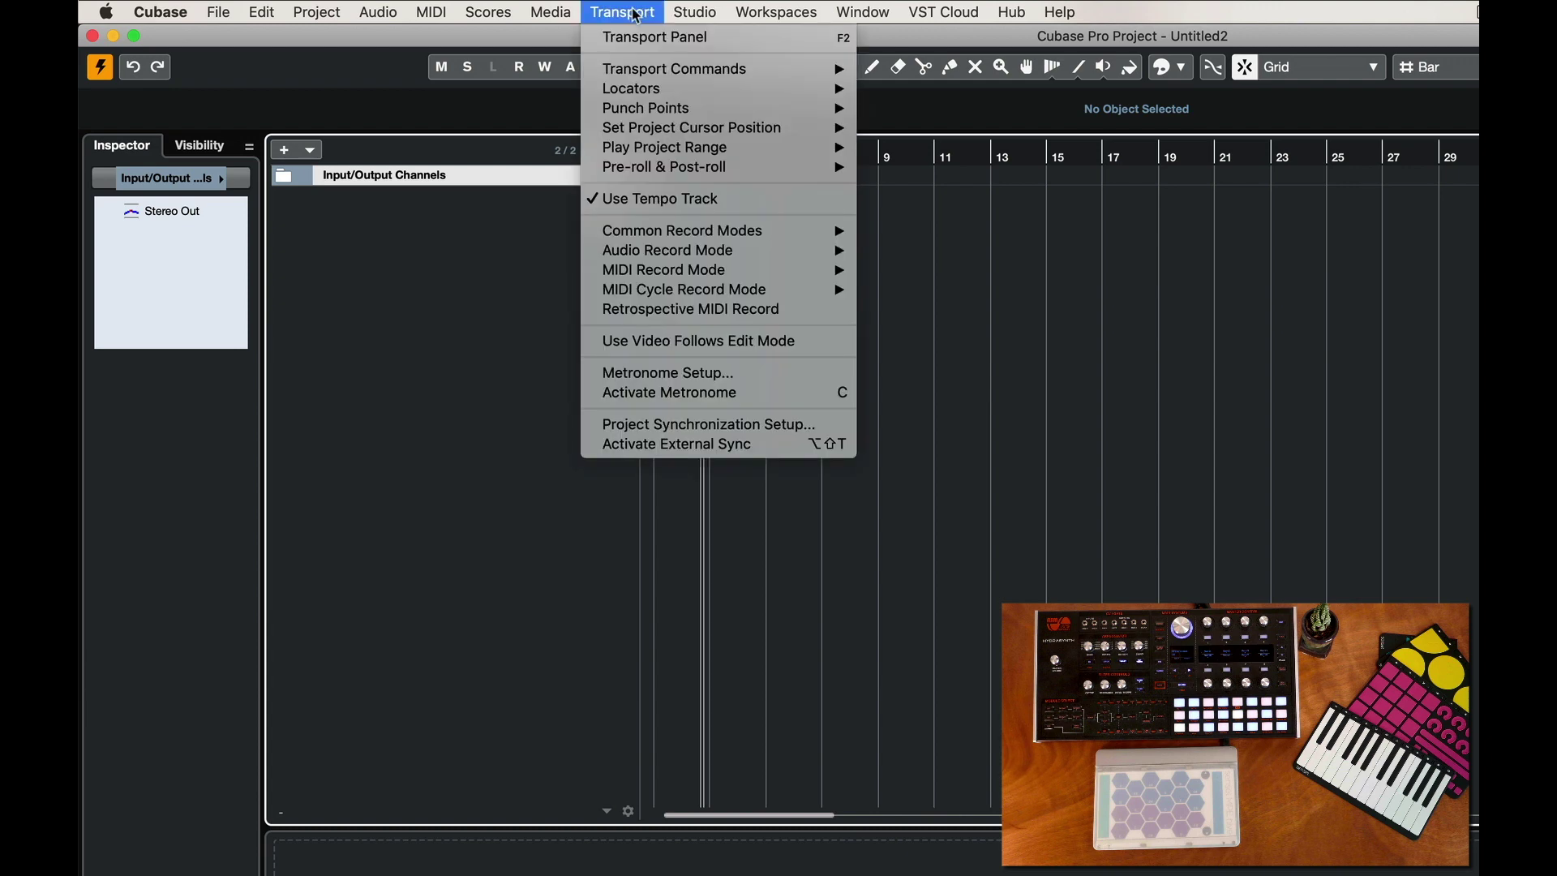
pyautogui.moveTo(678, 12)
pyautogui.click(699, 38)
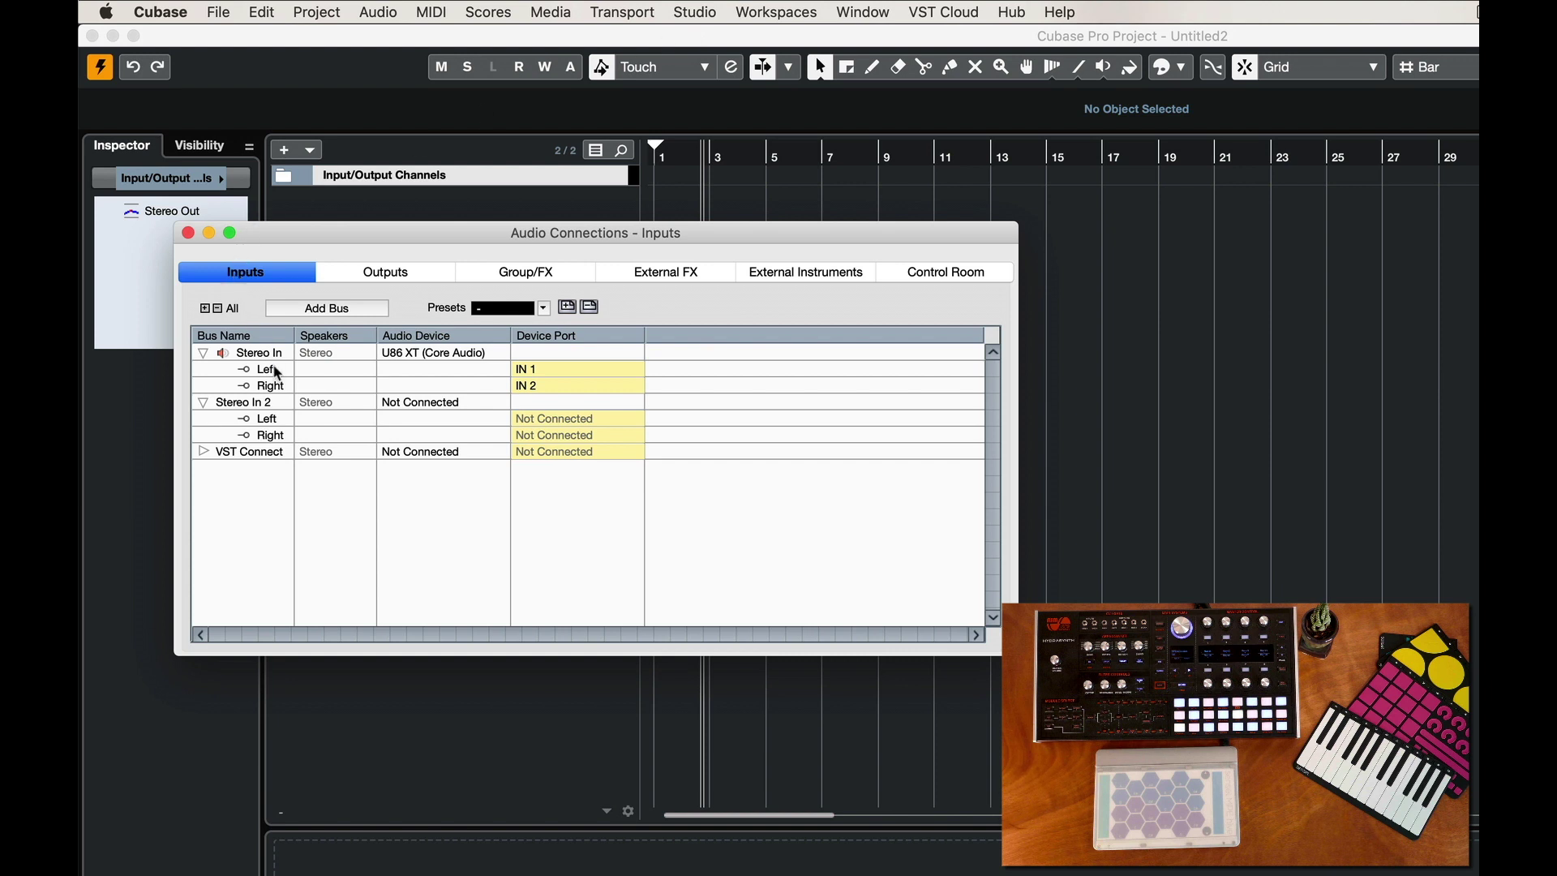
pyautogui.click(777, 277)
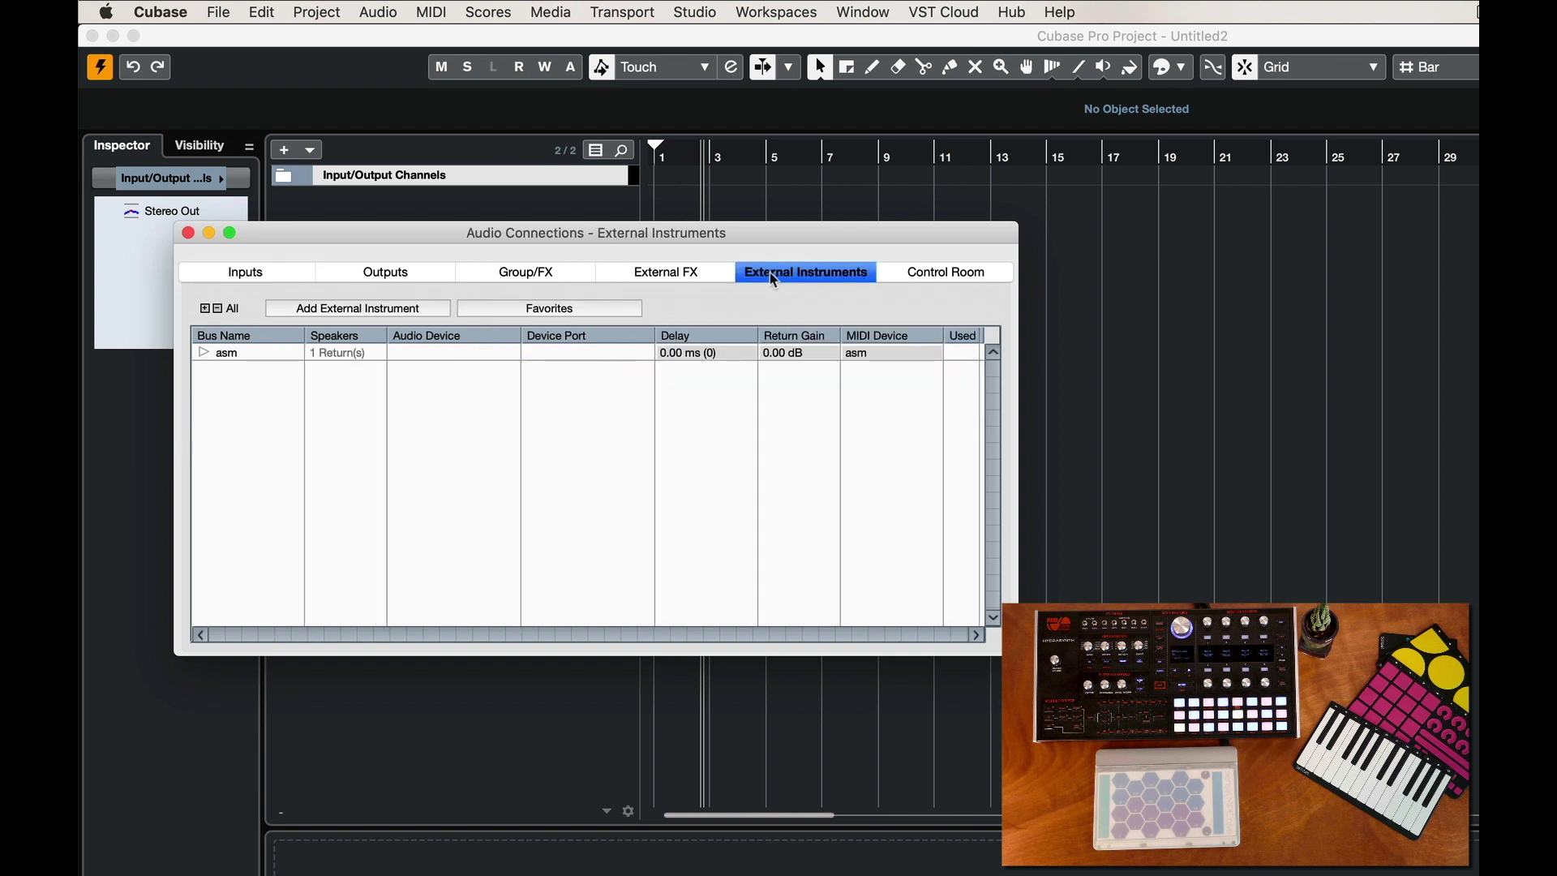
pyautogui.rightClick(251, 347)
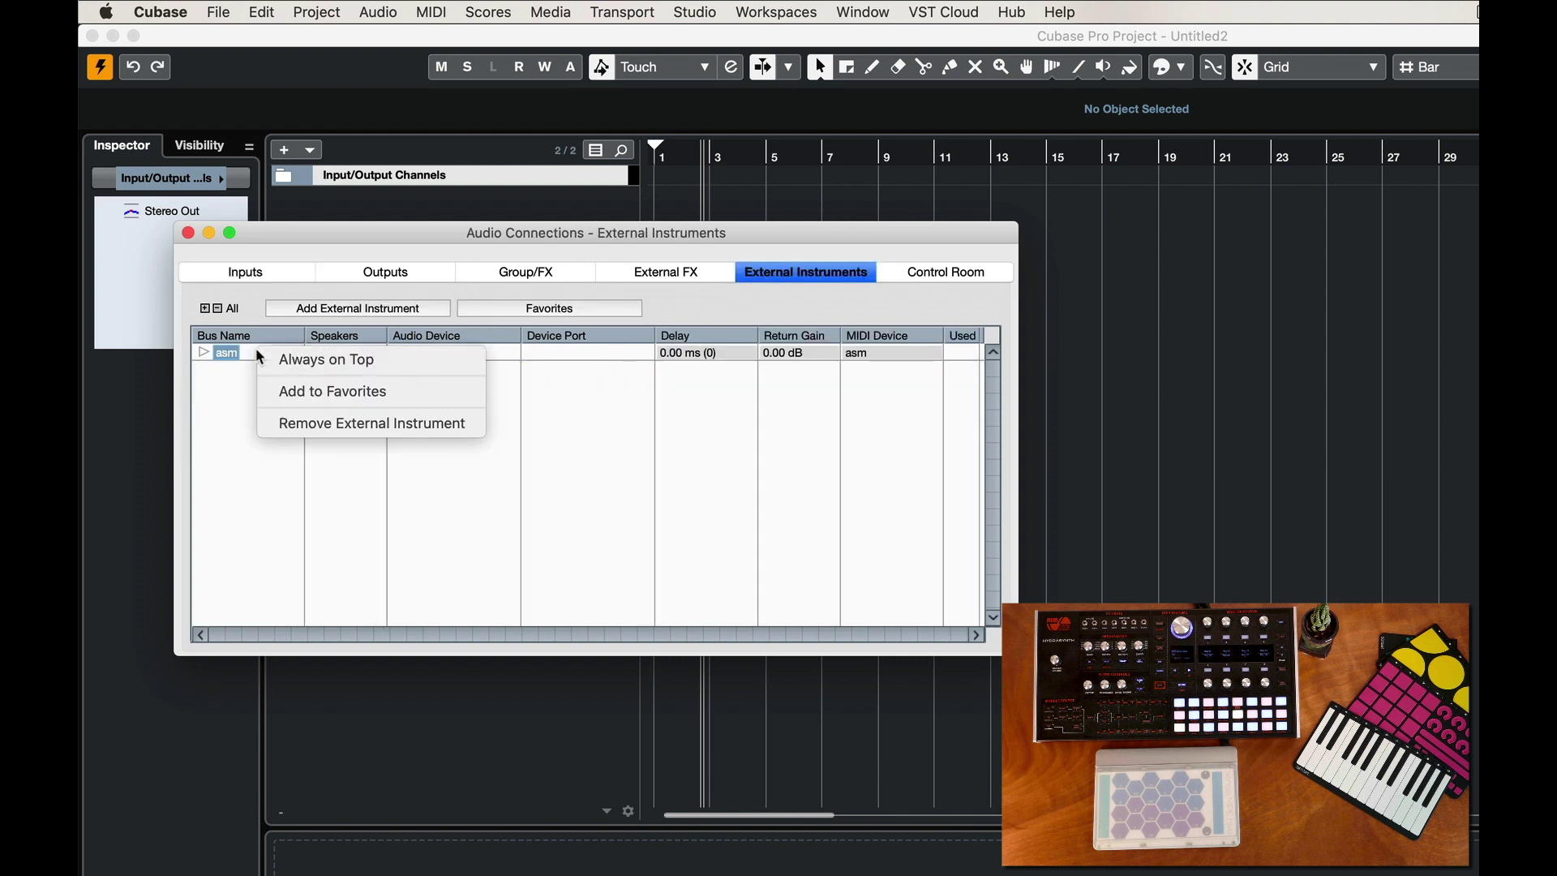
pyautogui.click(295, 420)
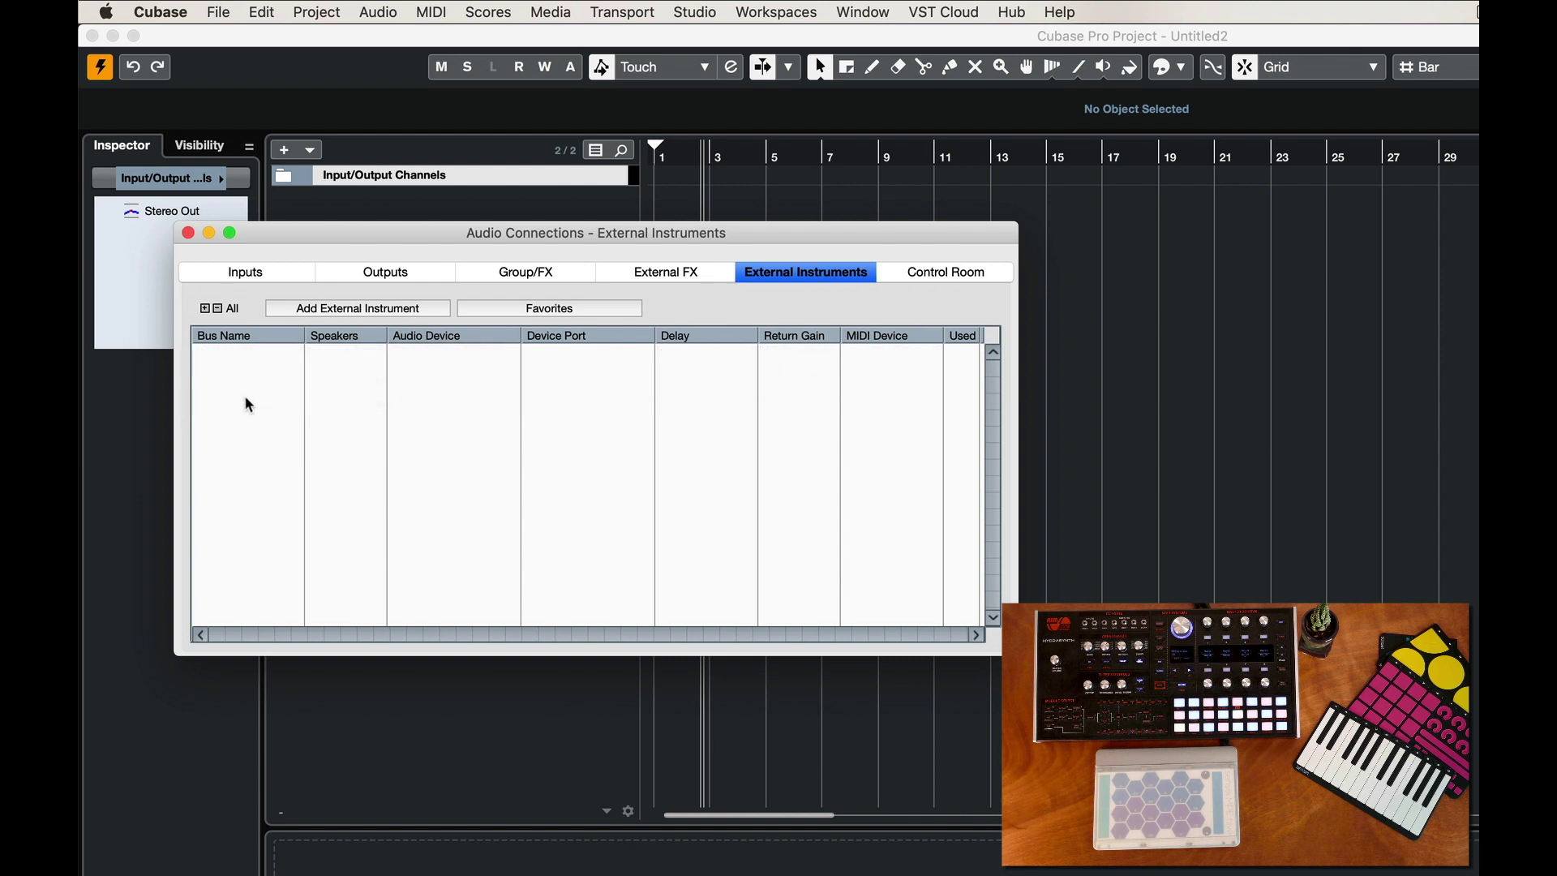
# Add a new external instrument and name it 'hydra'
pyautogui.click(303, 311)
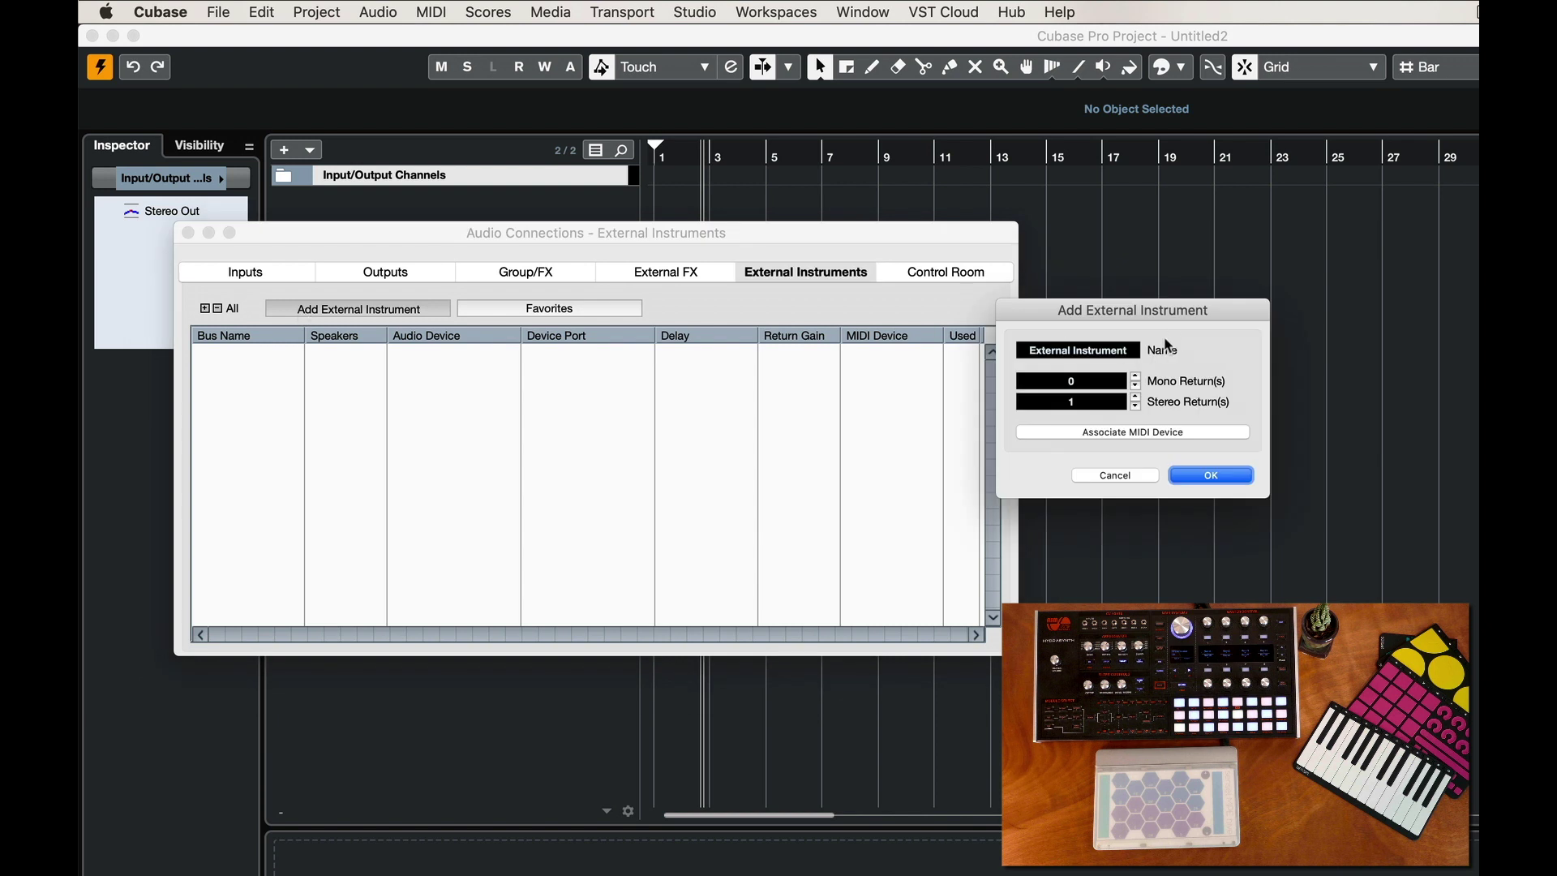
pyautogui.click(1097, 362)
pyautogui.write('hydra')
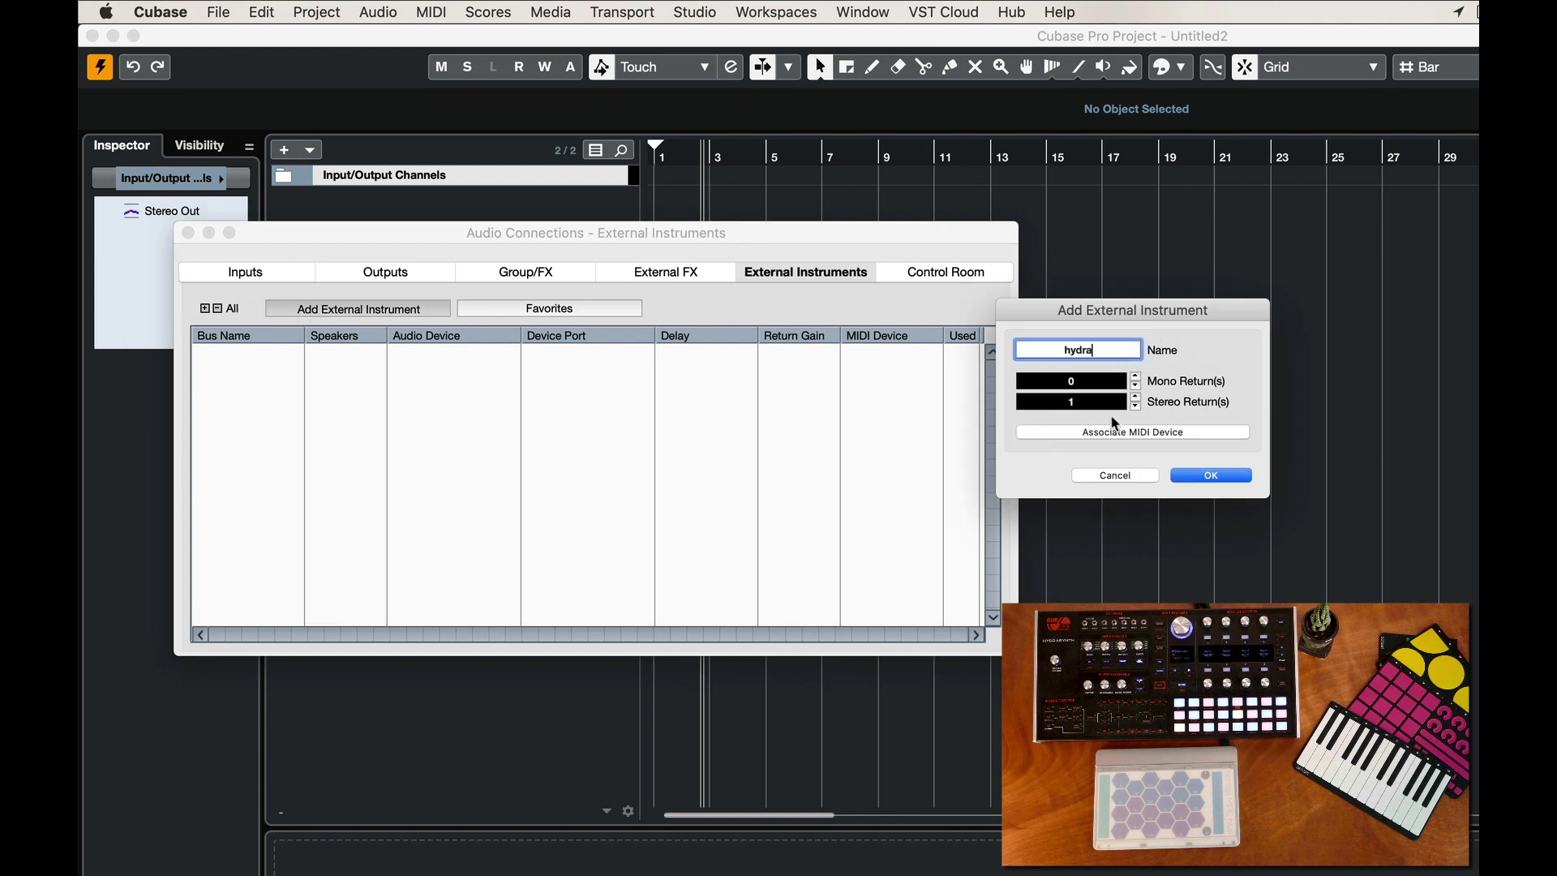
pyautogui.press('Return')
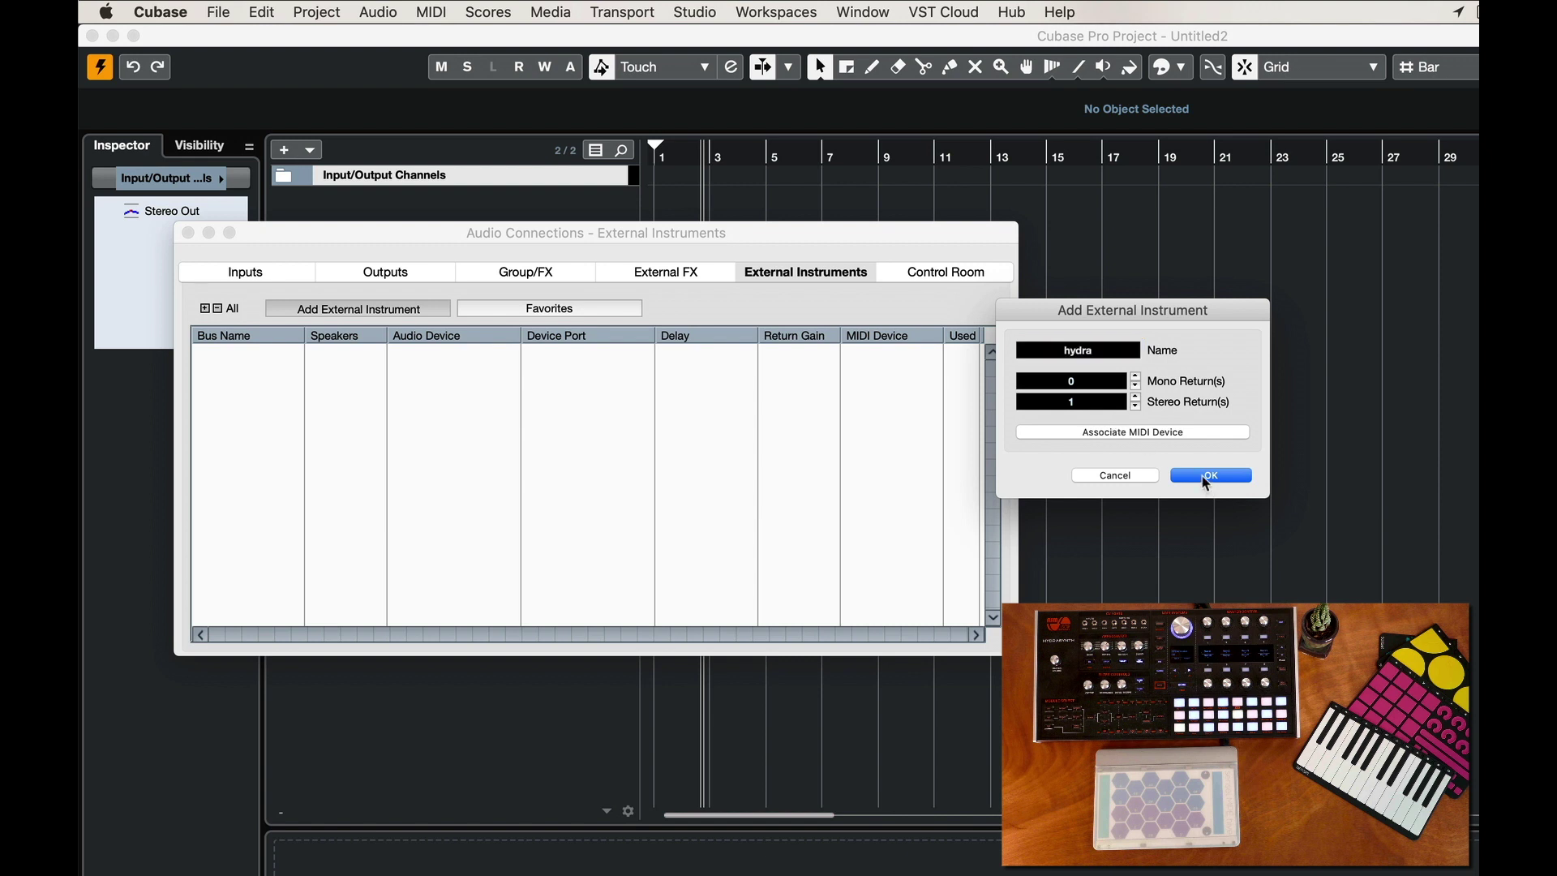
# Associate the asm MIDI device with the new external instrument
pyautogui.click(1165, 435)
pyautogui.moveTo(1199, 482)
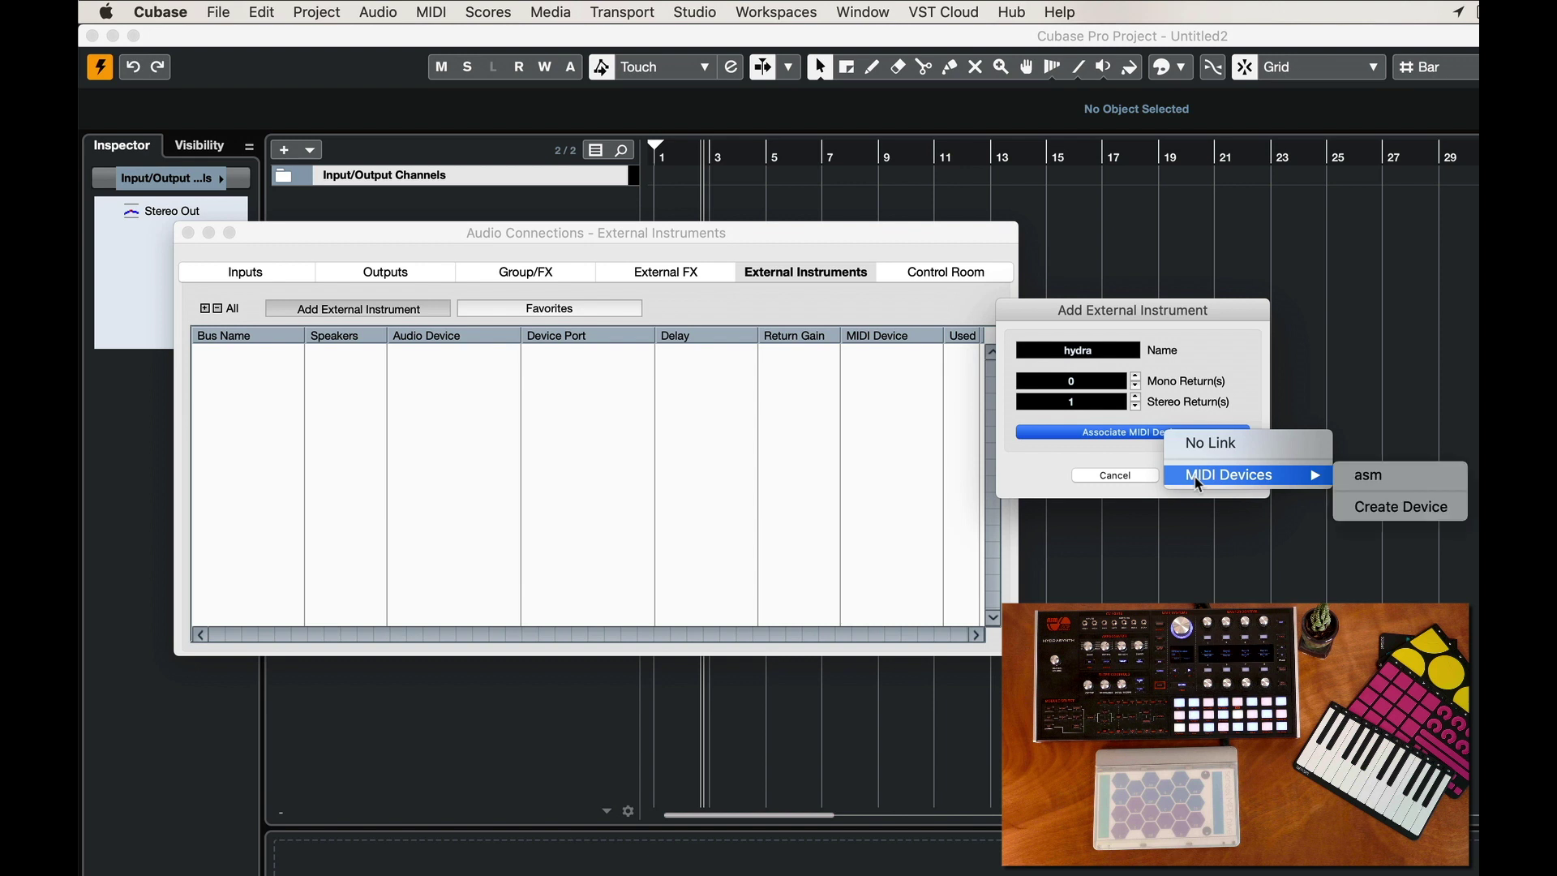
pyautogui.click(1356, 484)
pyautogui.click(1183, 424)
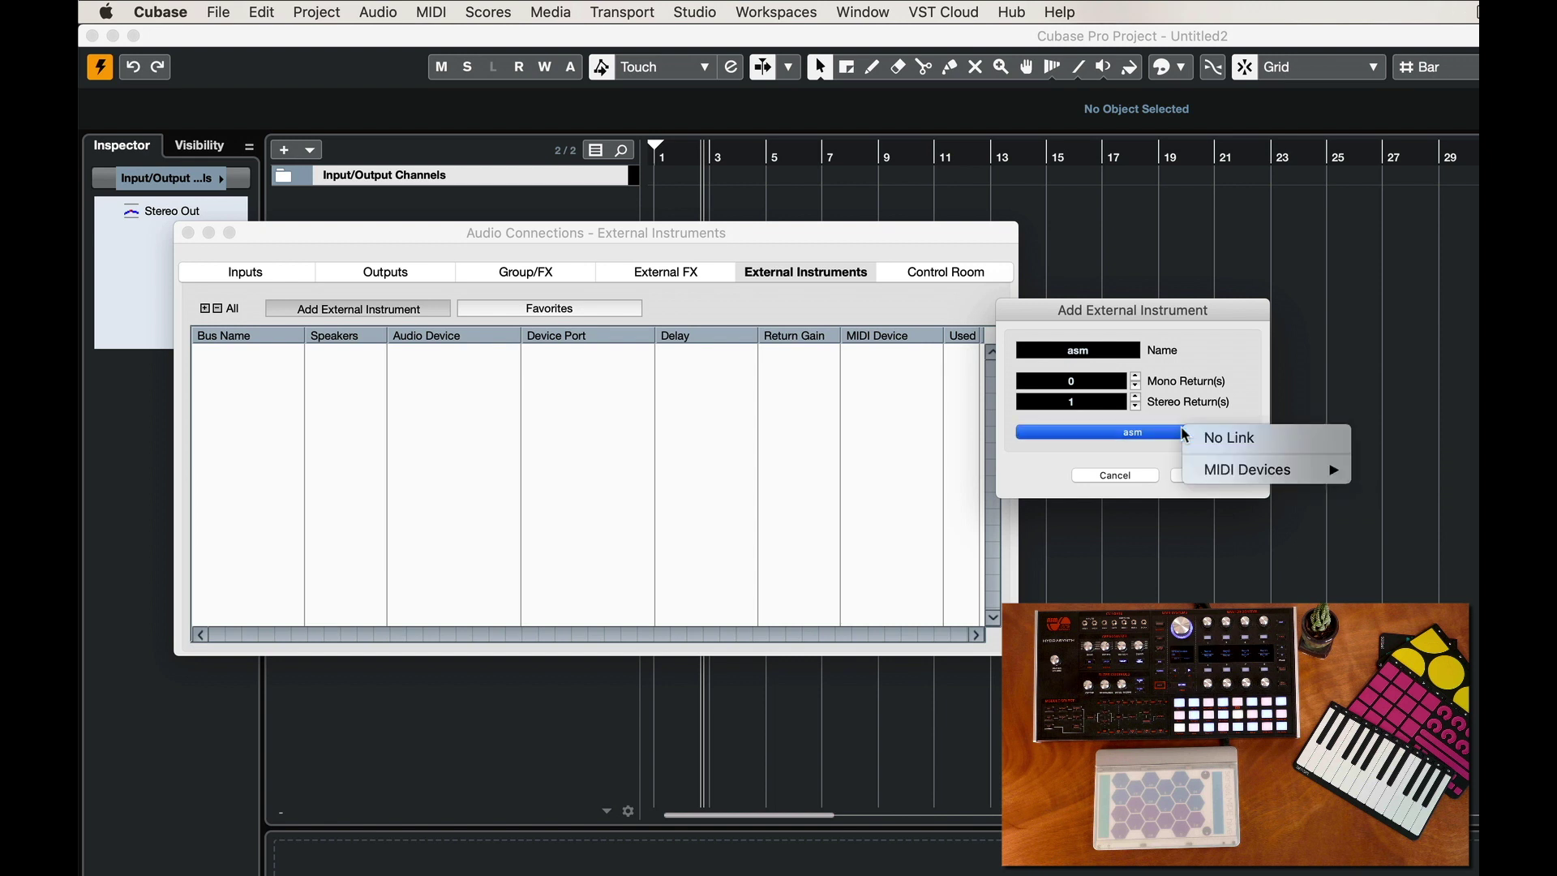
# Create a new MIDI device named 'asmh'
pyautogui.moveTo(1298, 471)
pyautogui.click(1410, 505)
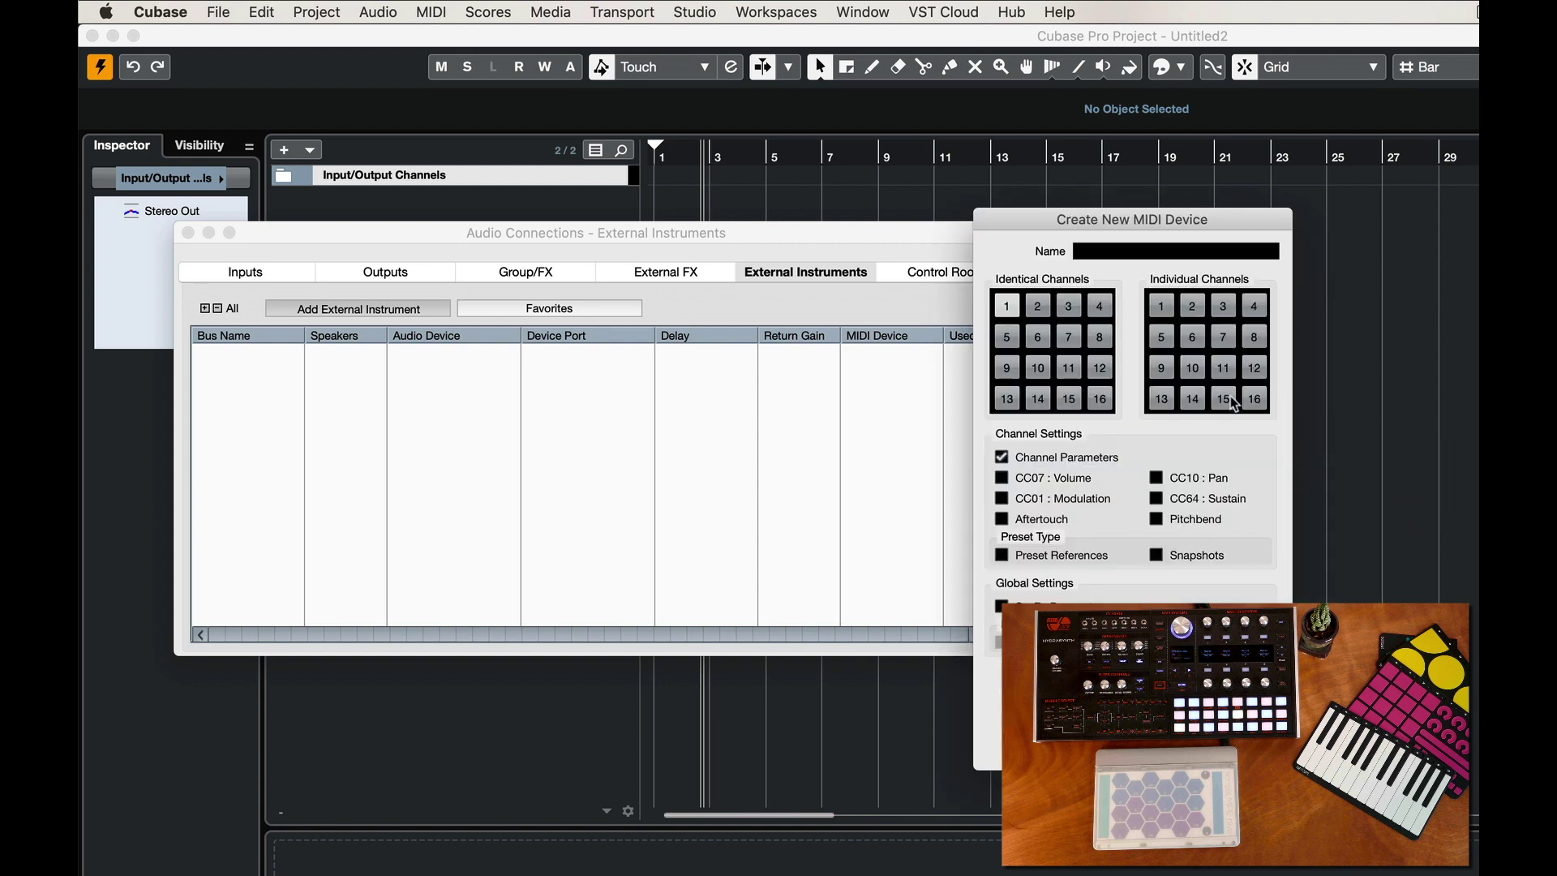
pyautogui.click(1103, 248)
pyautogui.write('asmh')
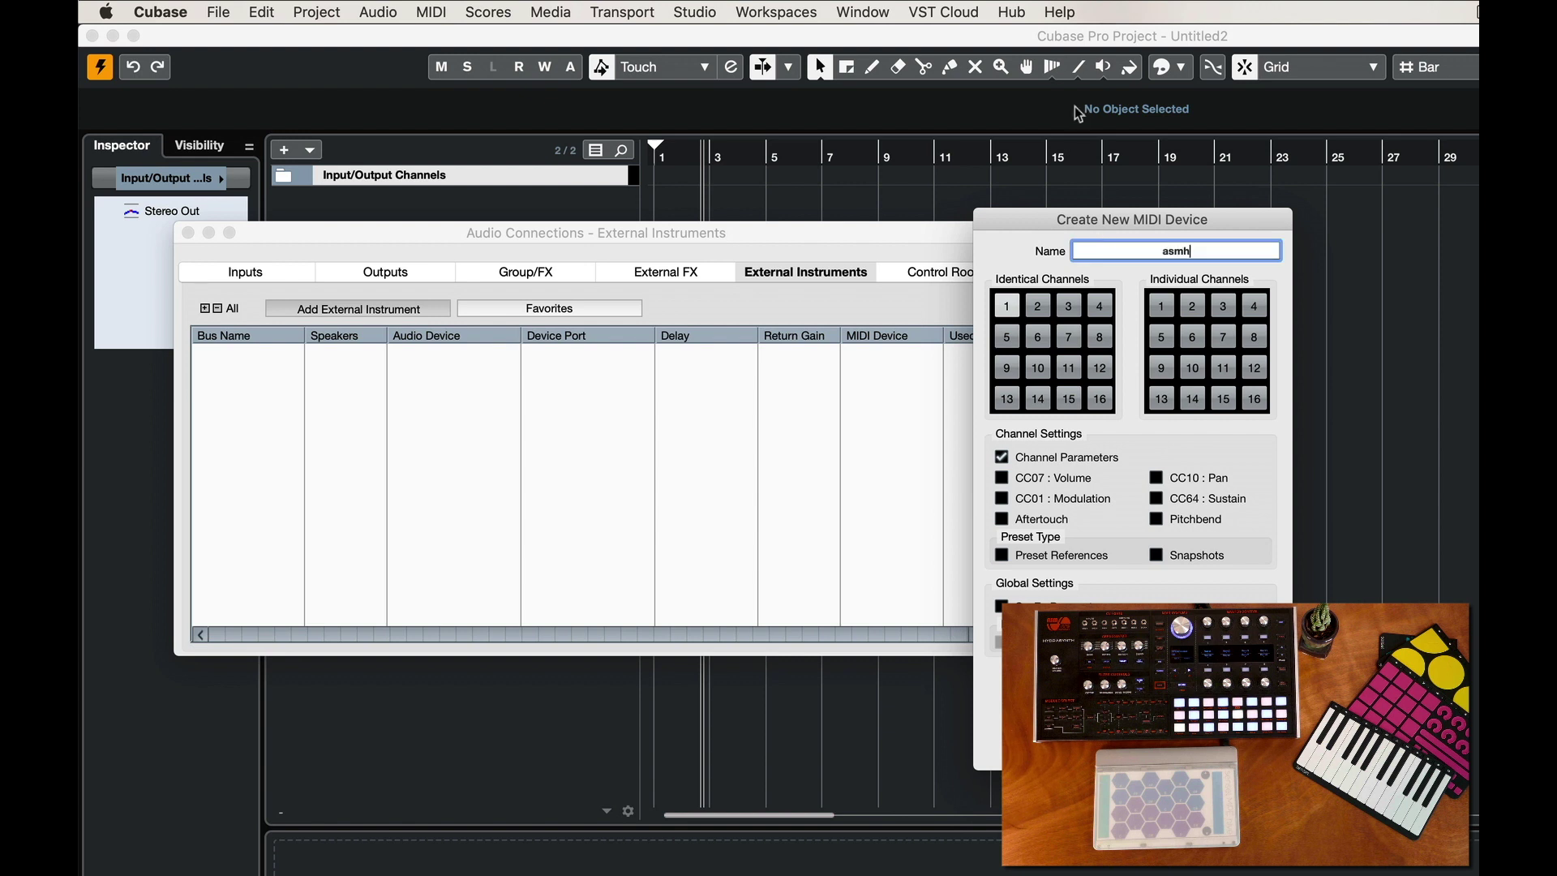
# Set all 16 channels as Identical Channels and confirm the asmh MIDI device
pyautogui.click(1037, 307)
pyautogui.click(1069, 308)
pyautogui.click(1099, 307)
pyautogui.click(1093, 334)
pyautogui.click(1069, 337)
pyautogui.click(1038, 337)
pyautogui.click(1006, 337)
pyautogui.click(1010, 367)
pyautogui.click(1031, 367)
pyautogui.click(1069, 368)
pyautogui.click(1099, 368)
pyautogui.click(1095, 398)
pyautogui.click(1069, 398)
pyautogui.click(1037, 398)
pyautogui.click(1007, 398)
pyautogui.press('Return')
pyautogui.click(1142, 438)
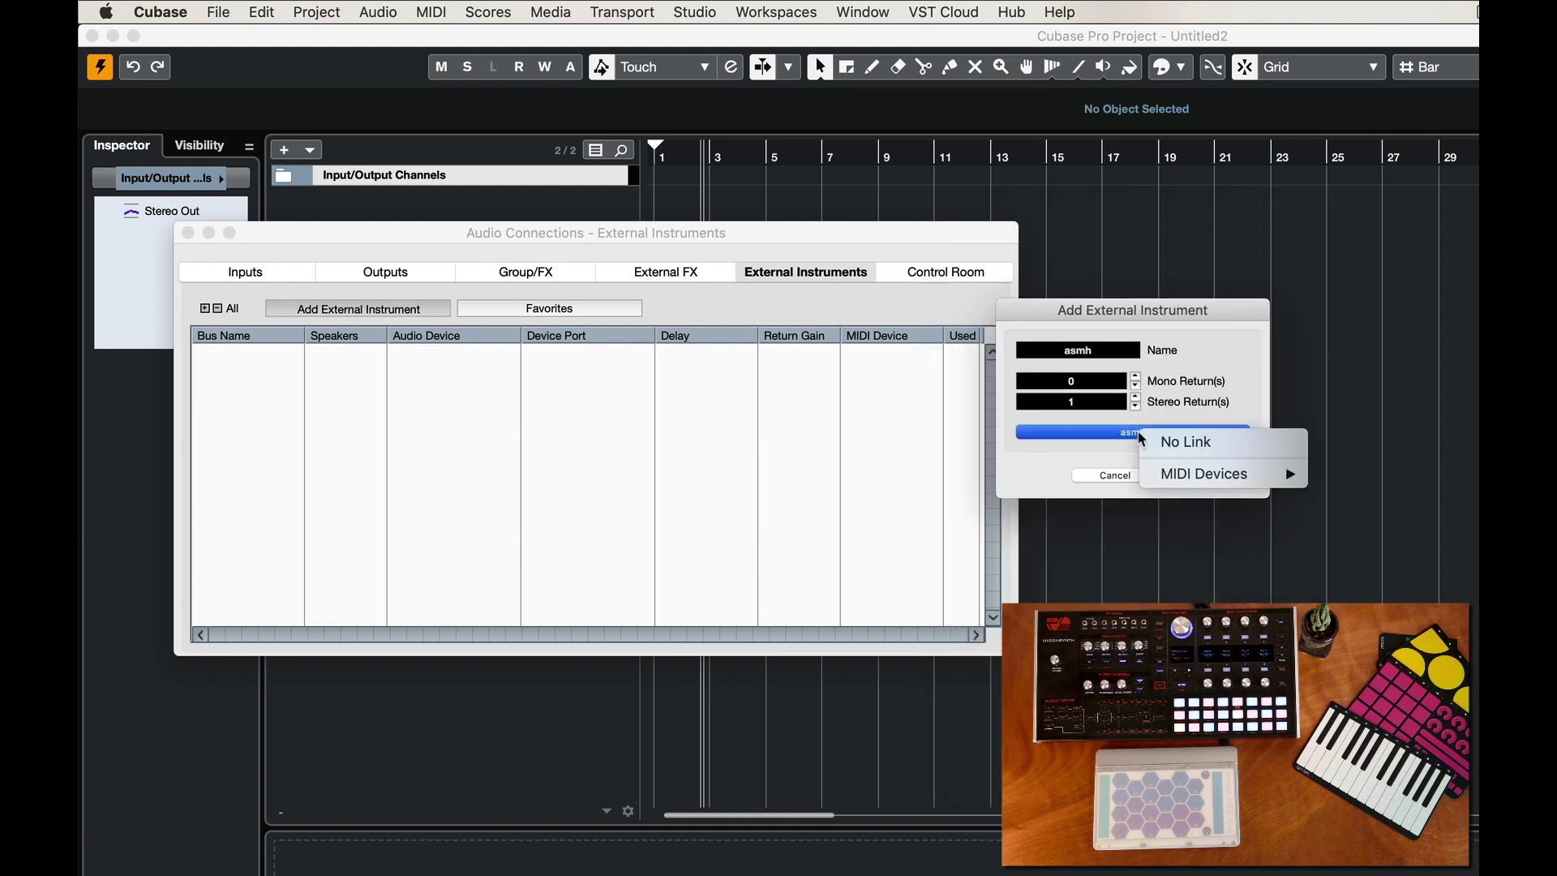
# Link the asm MIDI device and confirm adding the external instrument
pyautogui.moveTo(1296, 473)
pyautogui.click(1360, 471)
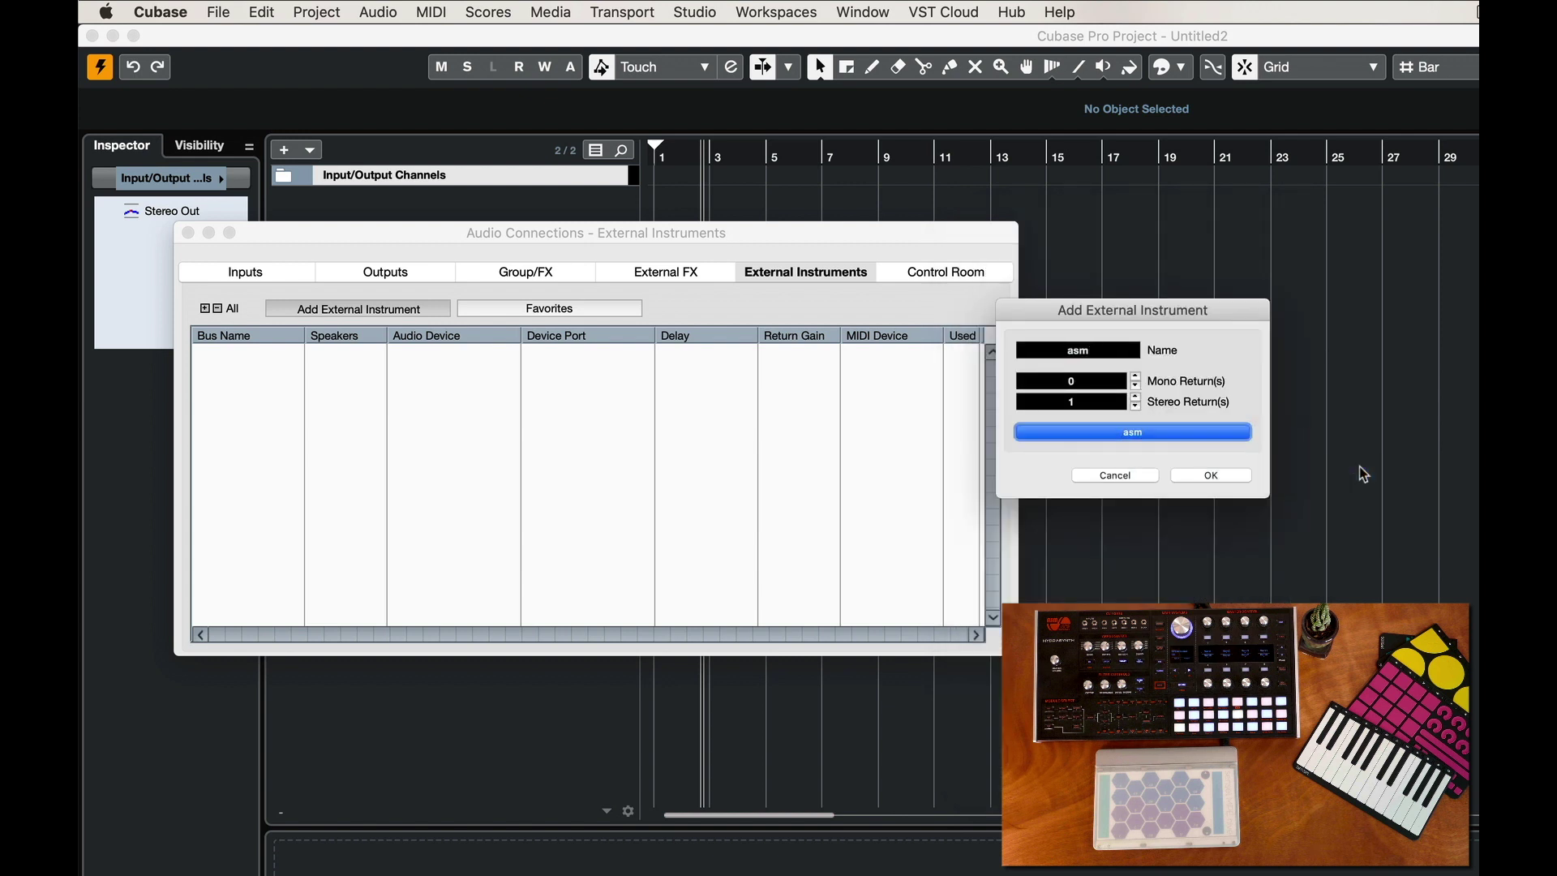
pyautogui.click(1182, 476)
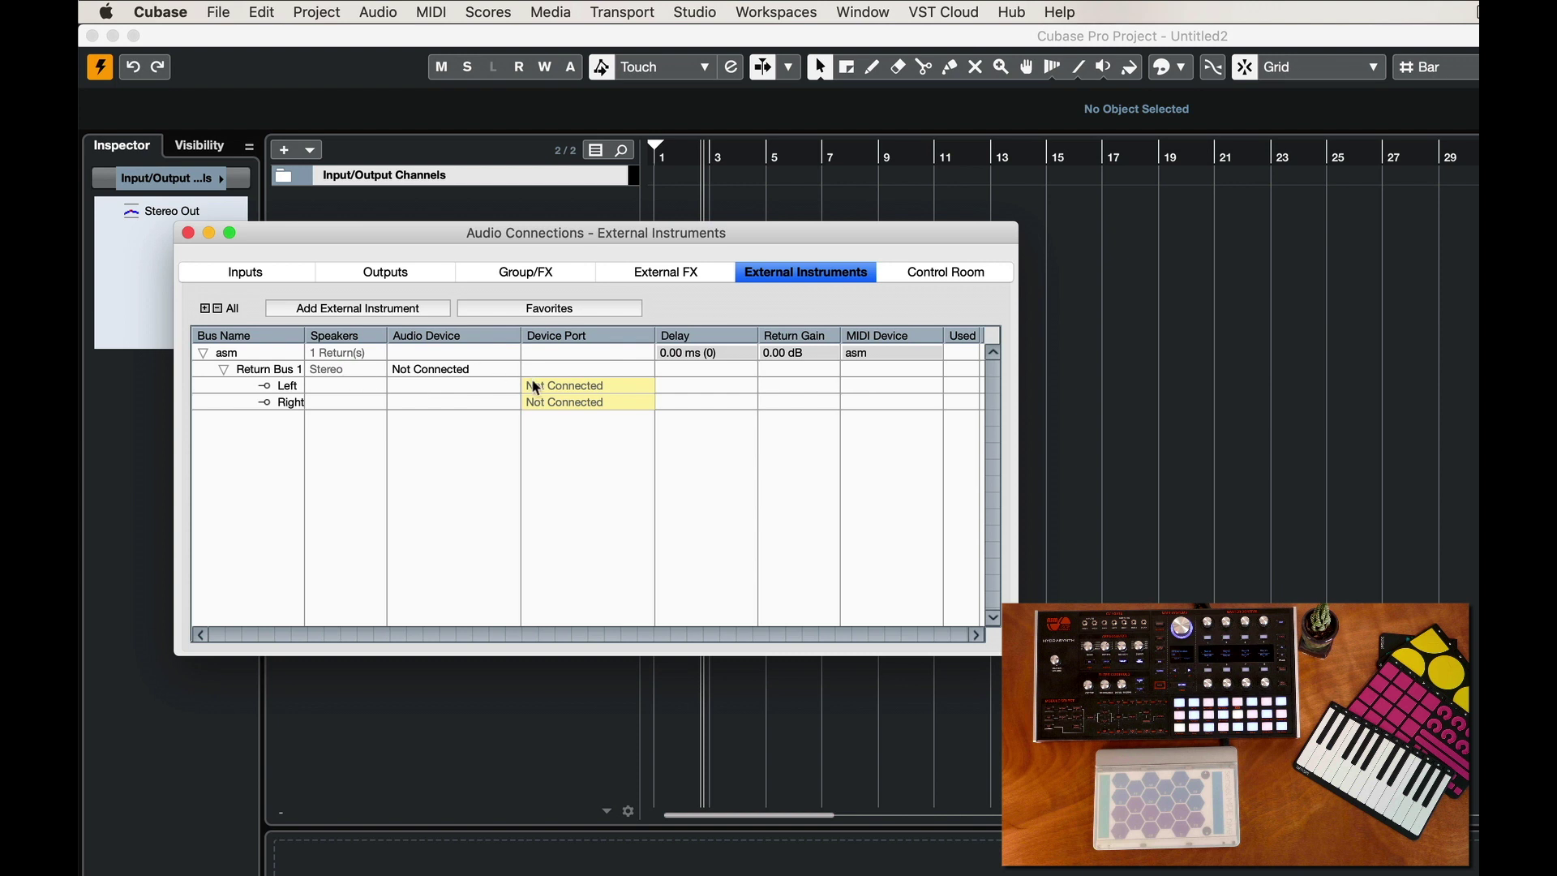
# Set the asm stereo return bus to U86 XT inputs IN 3 and IN 4
pyautogui.click(565, 394)
pyautogui.click(543, 494)
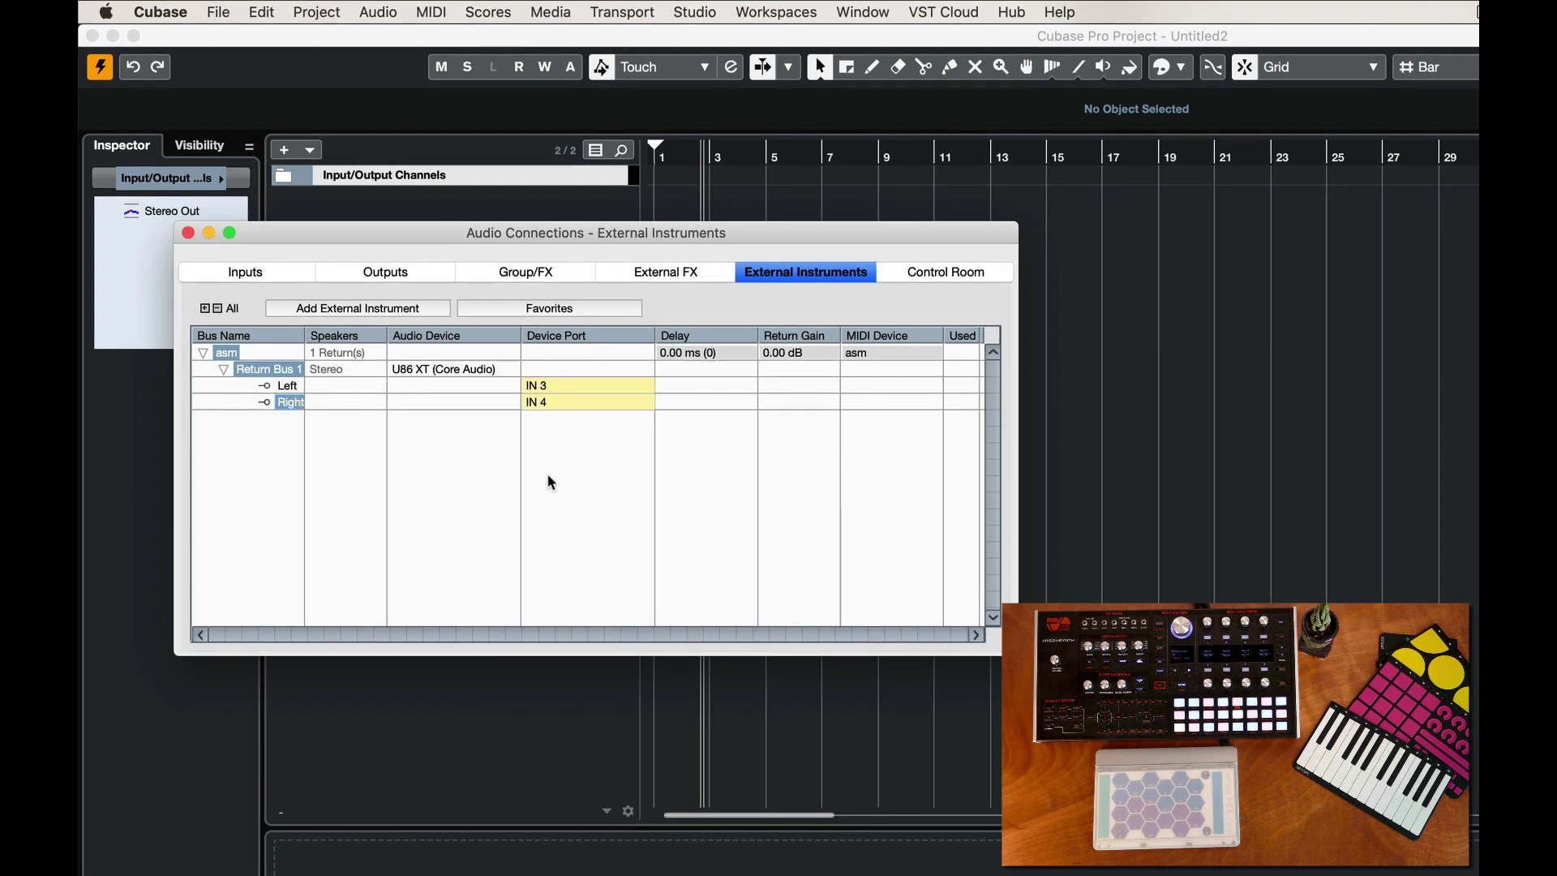
pyautogui.click(353, 449)
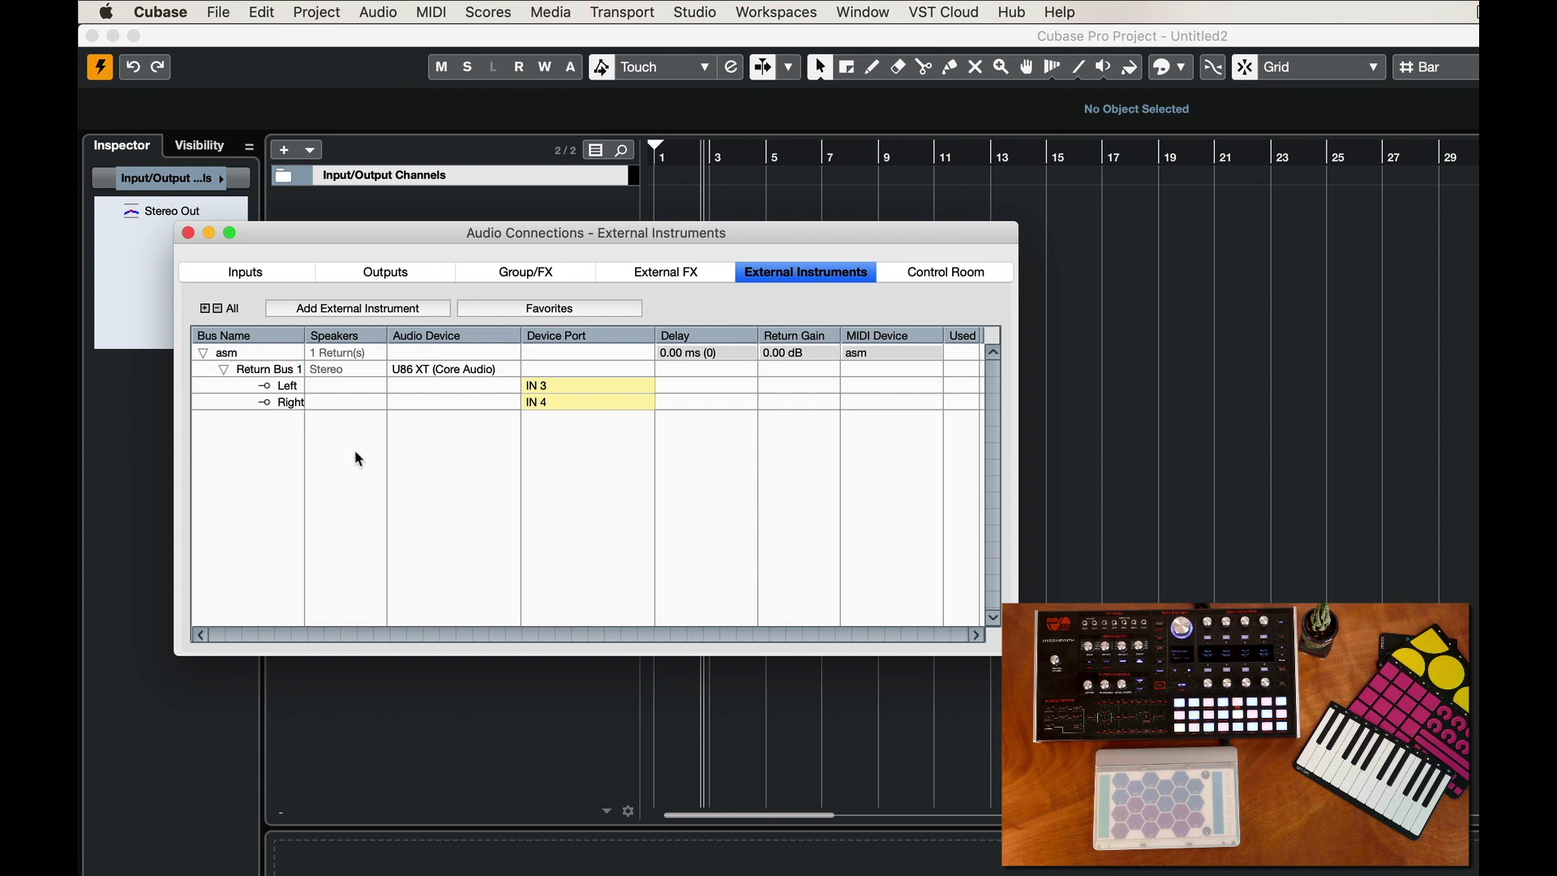
# Close Audio Connections and add instrument track asm 01 using the External Plug-ins > asm instrument
pyautogui.click(187, 233)
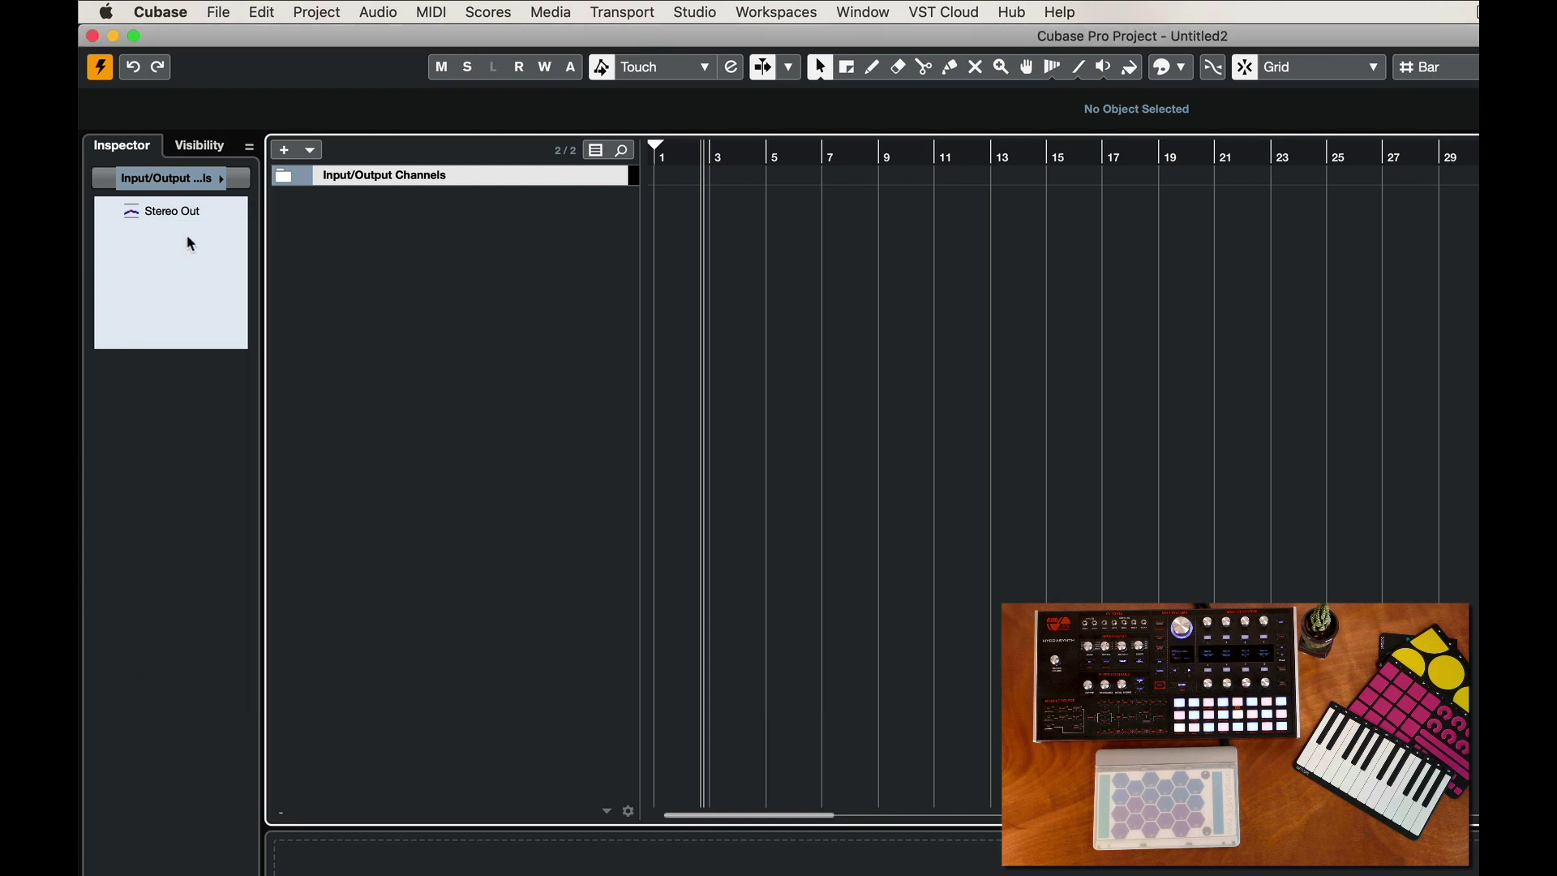
pyautogui.rightClick(344, 221)
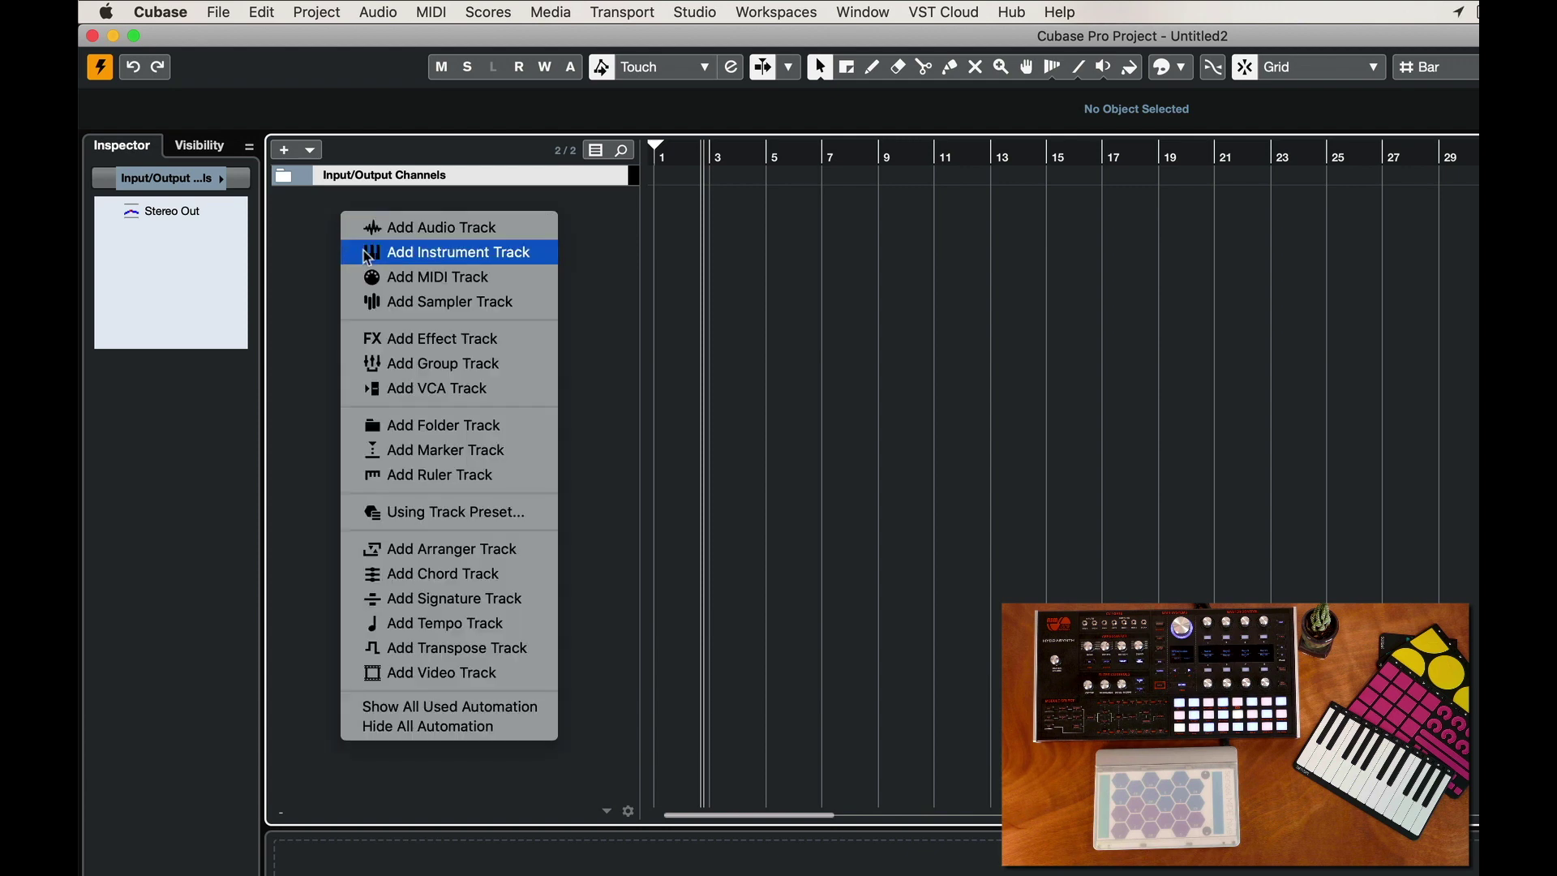
pyautogui.click(367, 254)
pyautogui.click(927, 378)
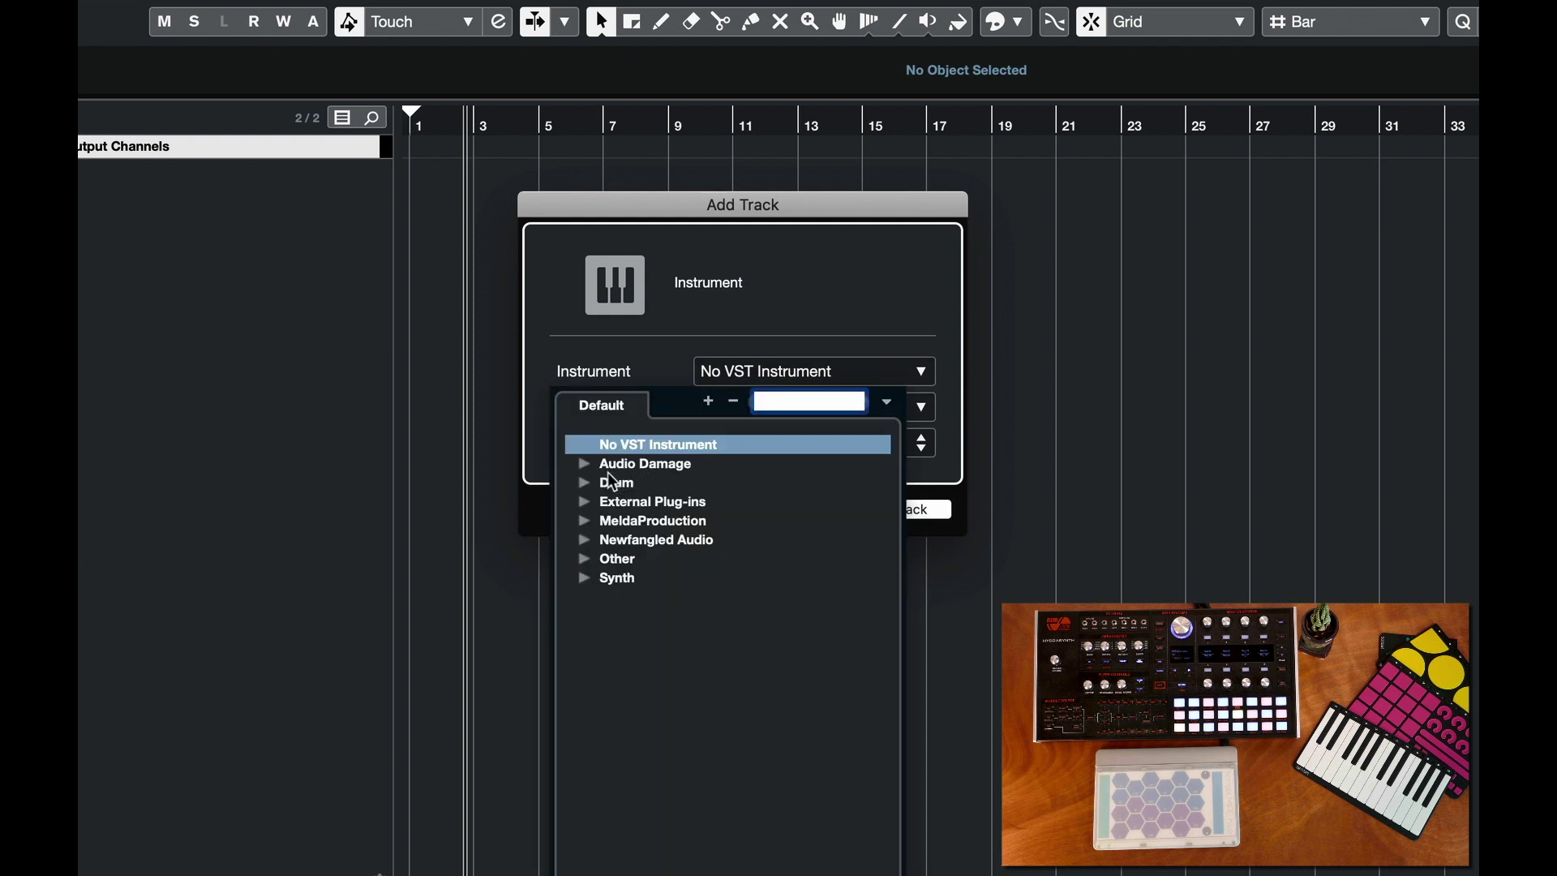
pyautogui.click(614, 503)
pyautogui.click(572, 505)
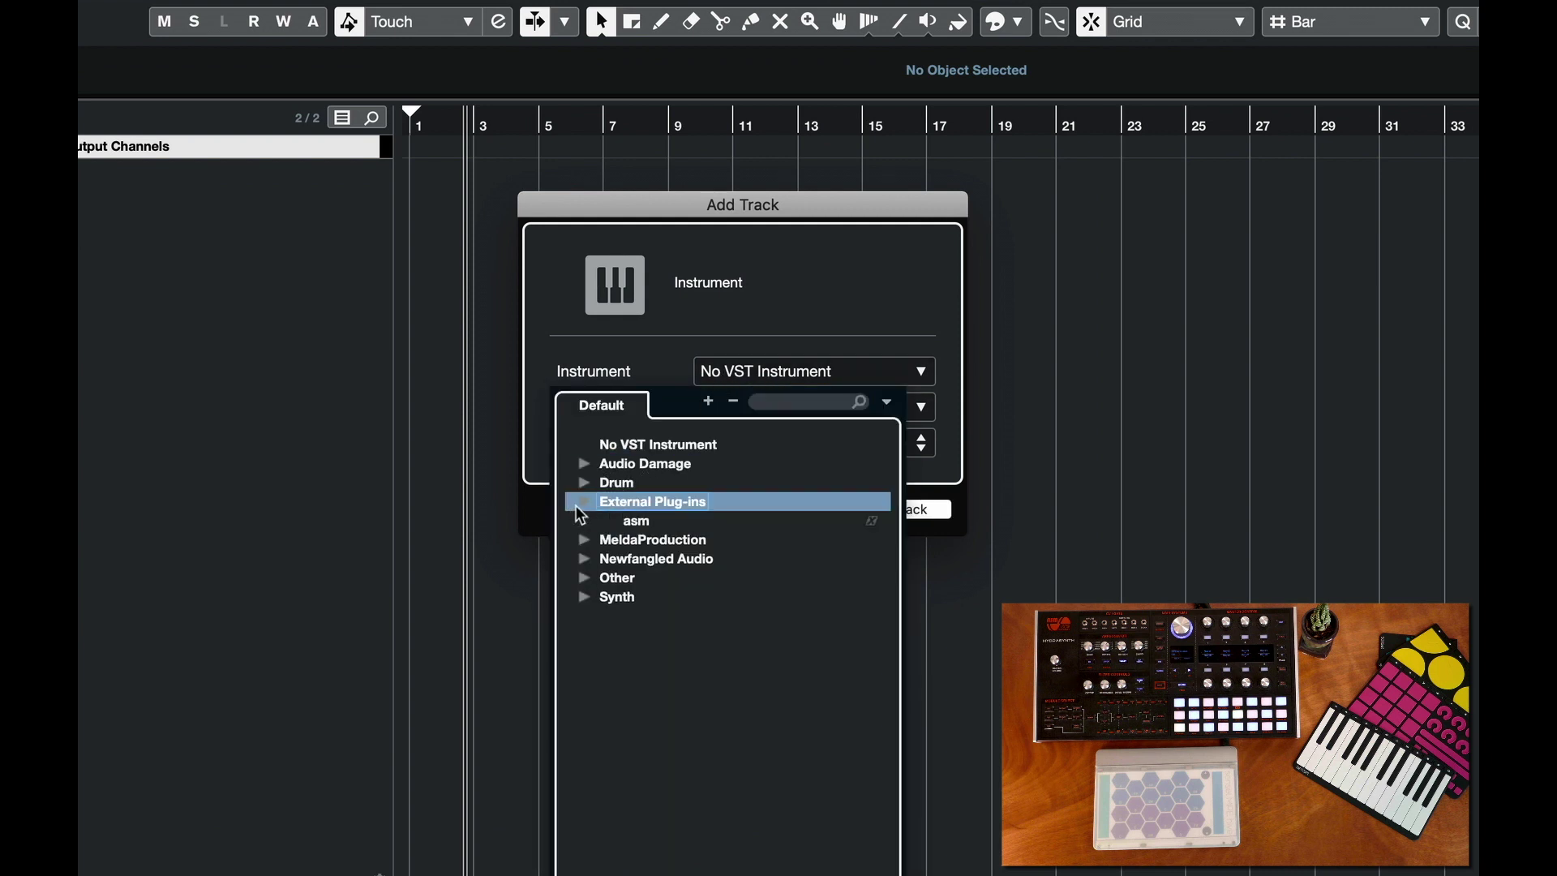
pyautogui.click(621, 522)
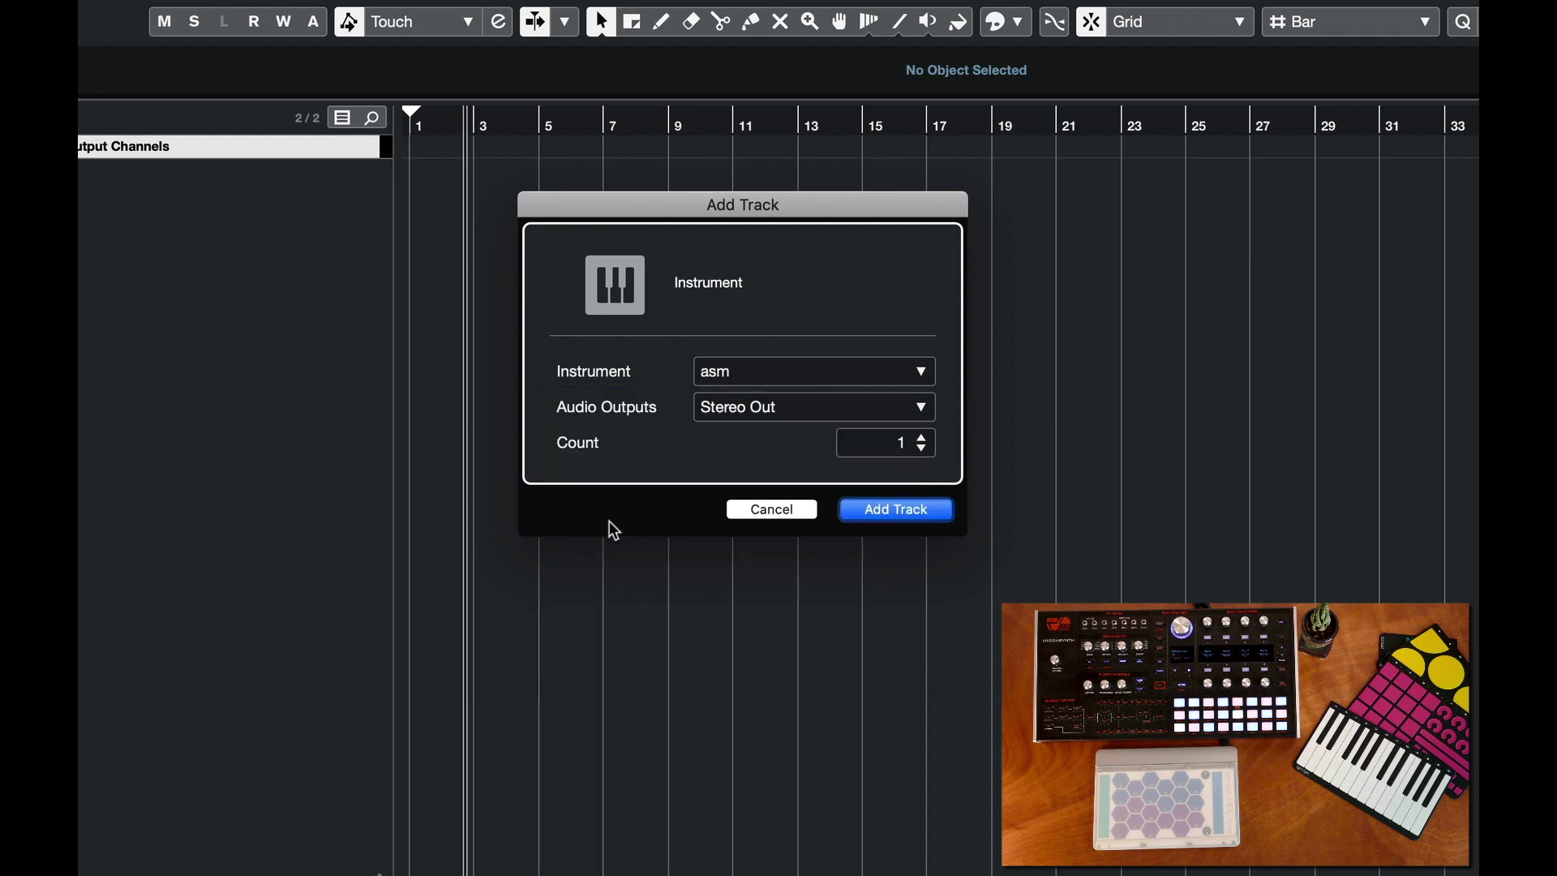
pyautogui.click(892, 509)
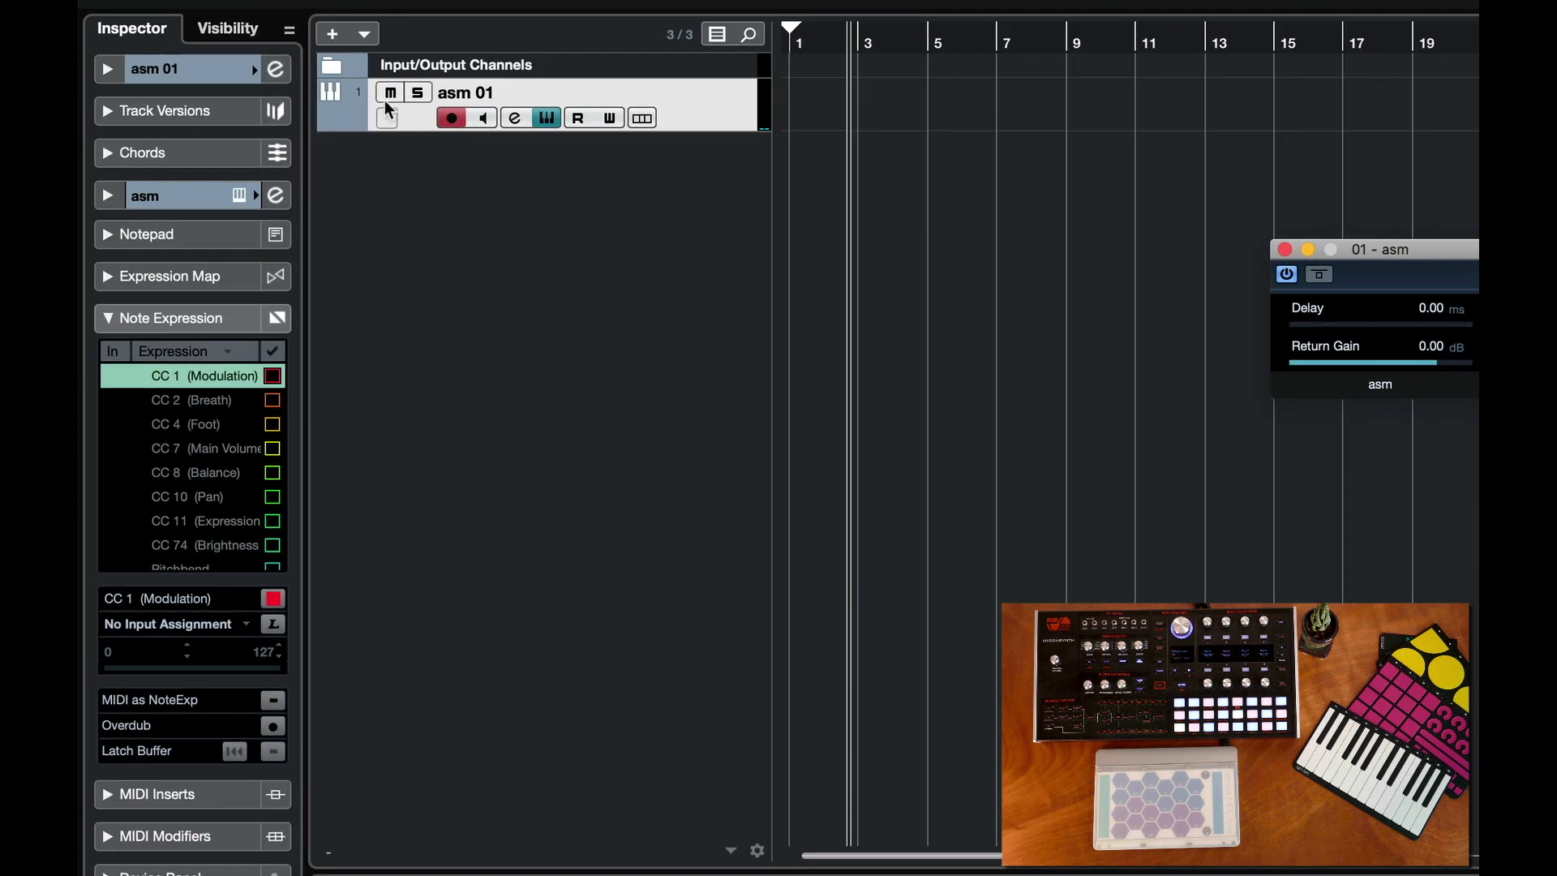
# Switch on monitoring for asm 01 and set its MIDI channel to Any in the Inspector
pyautogui.click(485, 124)
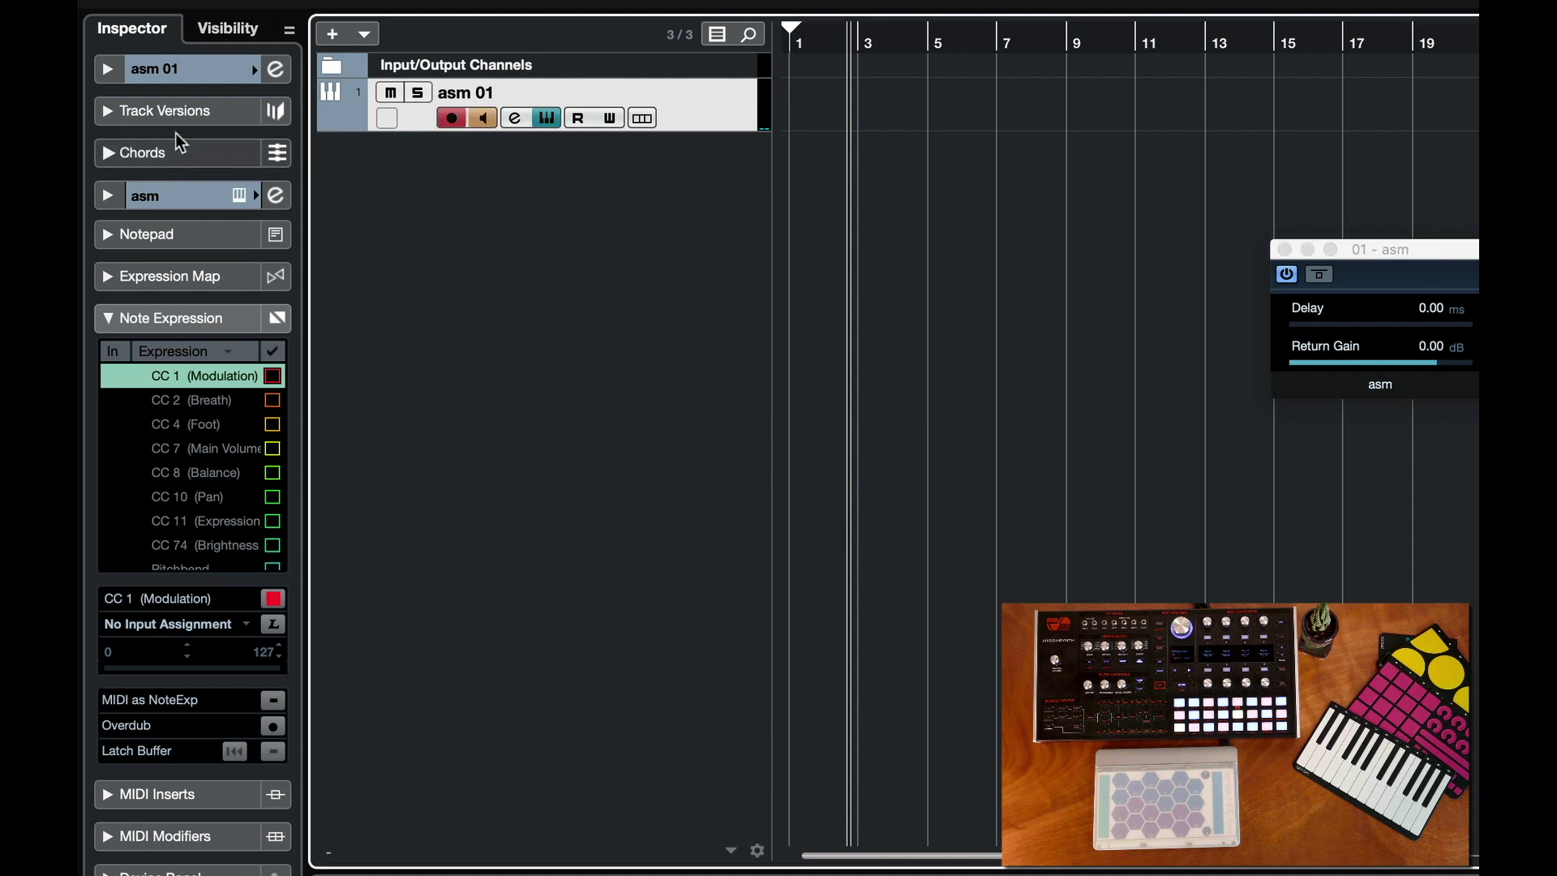
pyautogui.click(109, 70)
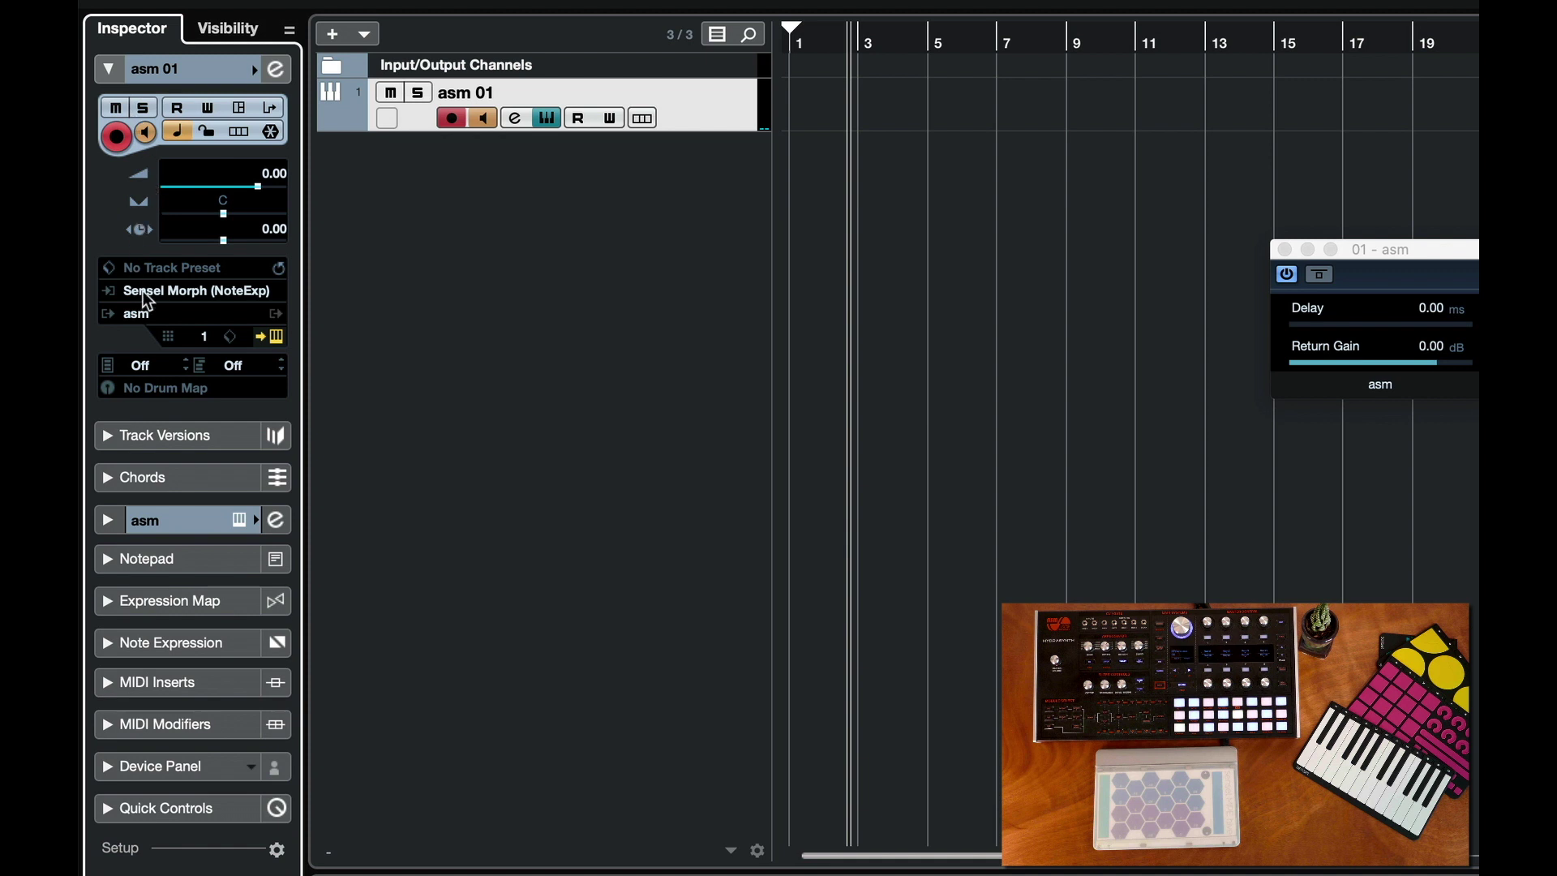
pyautogui.click(193, 333)
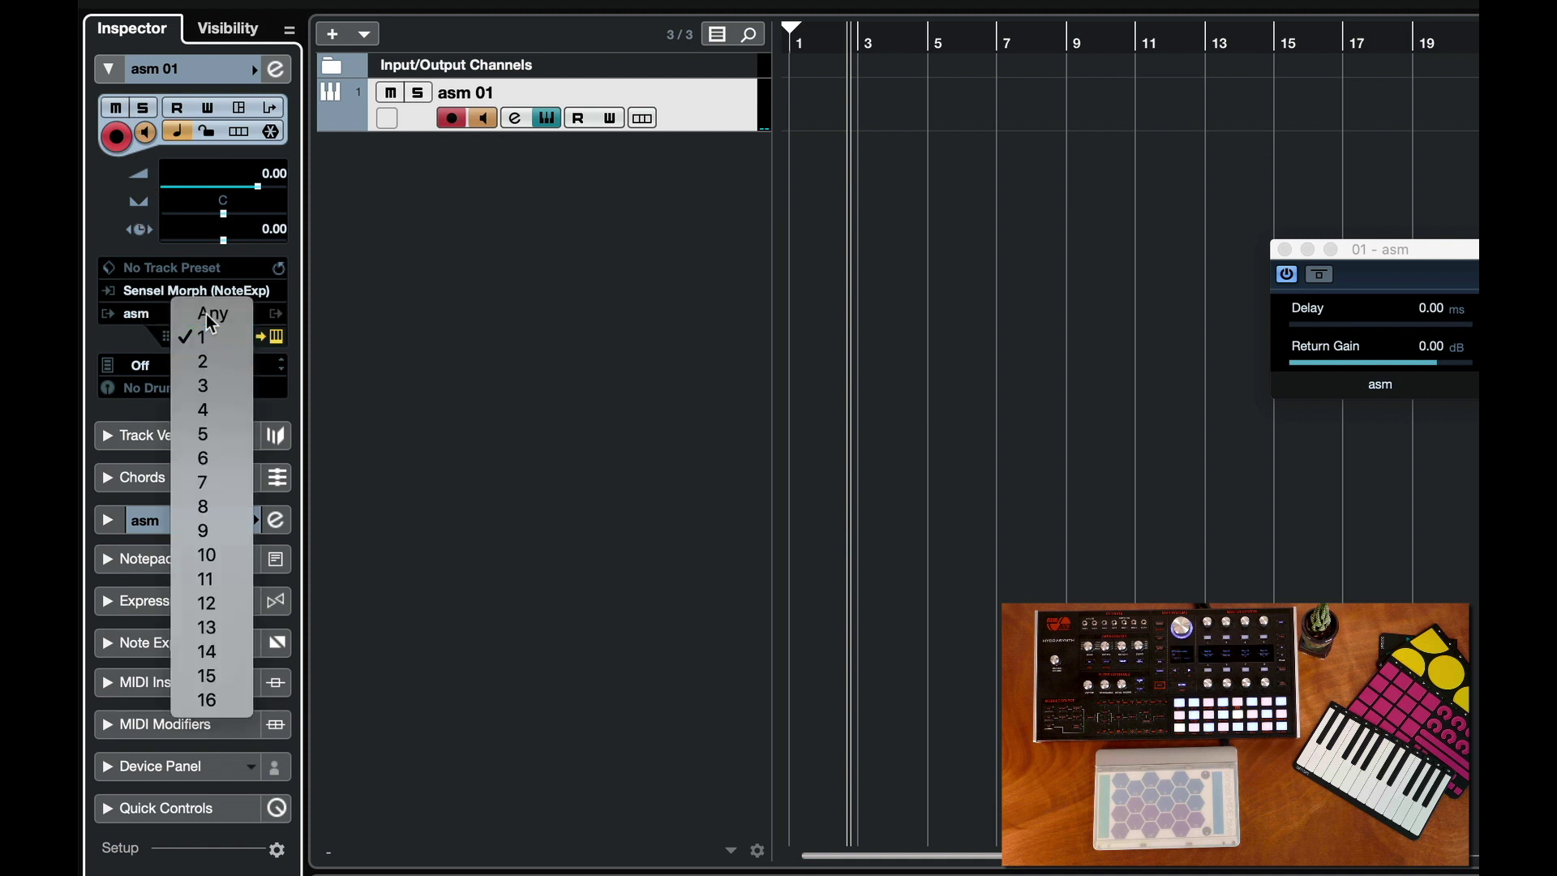
pyautogui.click(207, 312)
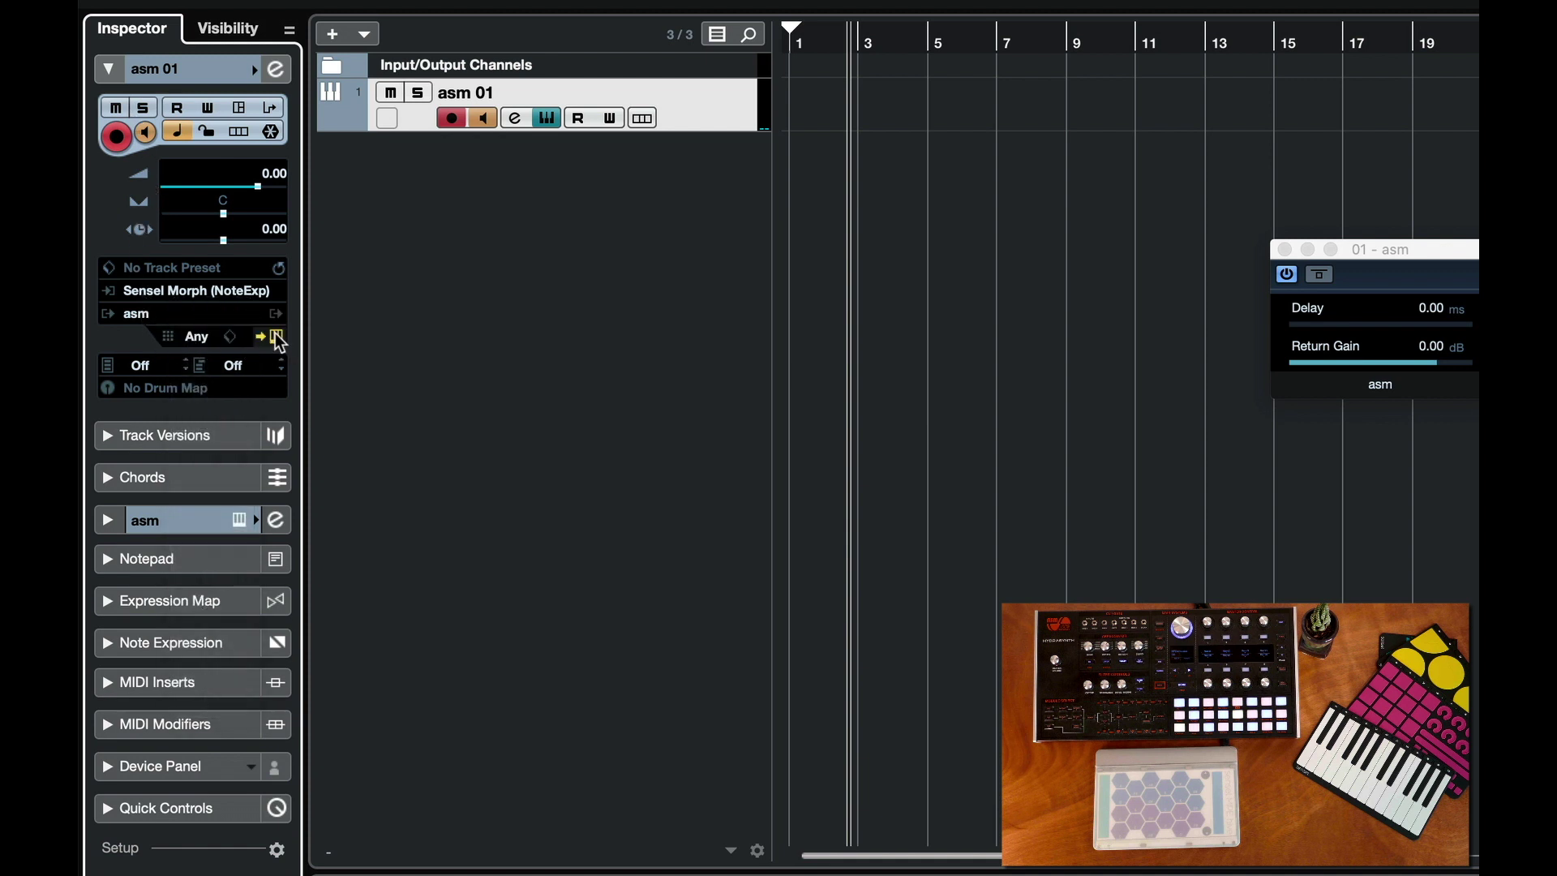